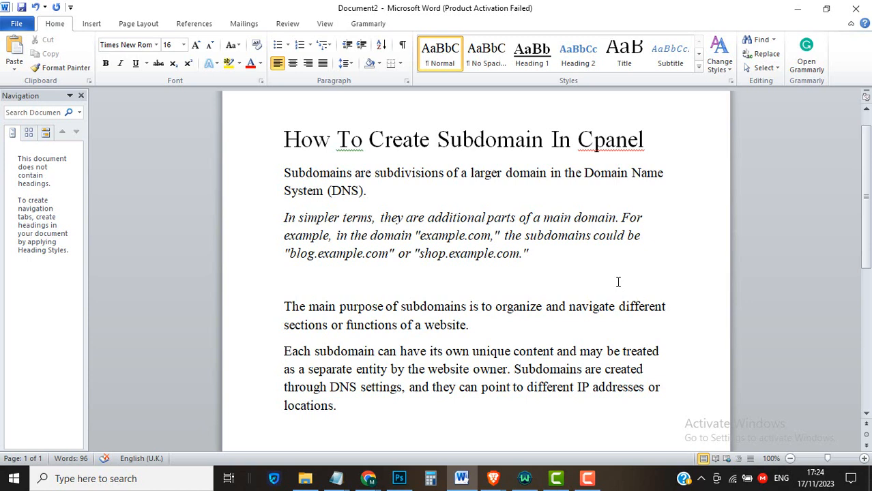
Minimize Word and open cPanel for kennyilori.com from Namecheap's Hosting Subscriptions
scroll(618, 282, "down", 2)
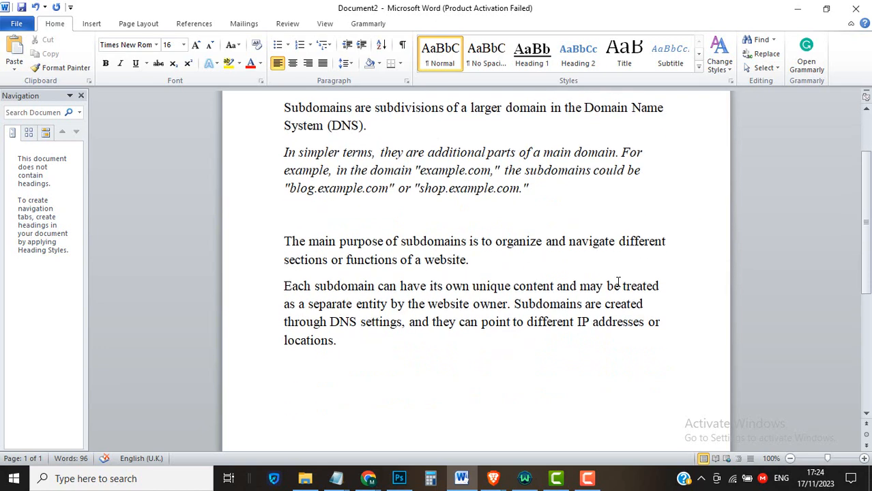
scroll(618, 281, "up", 2)
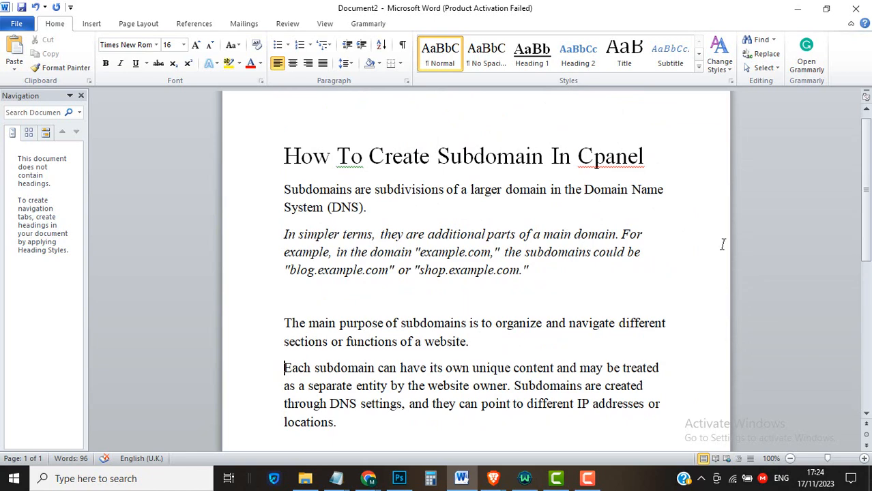
left_click(798, 8)
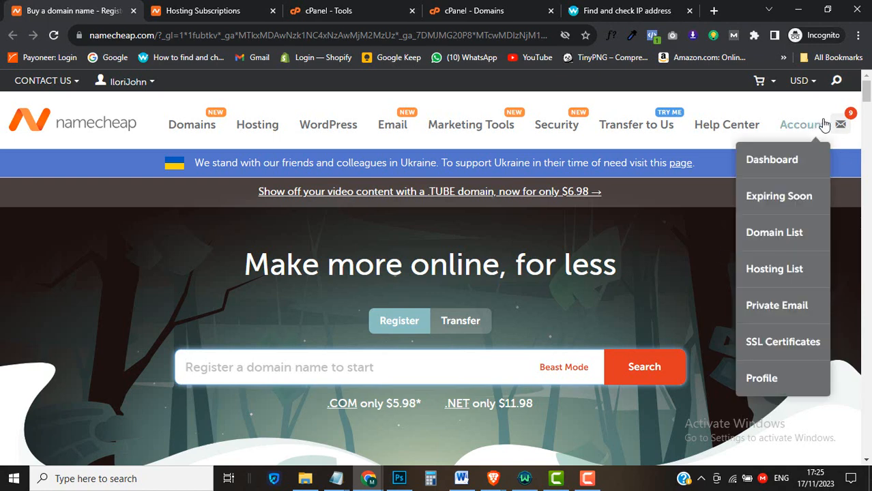
mouse_move(840, 124)
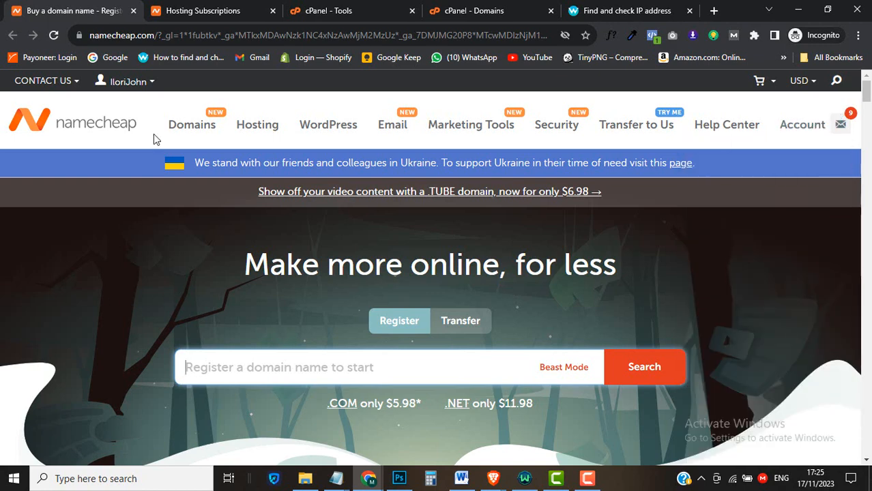
left_click(200, 9)
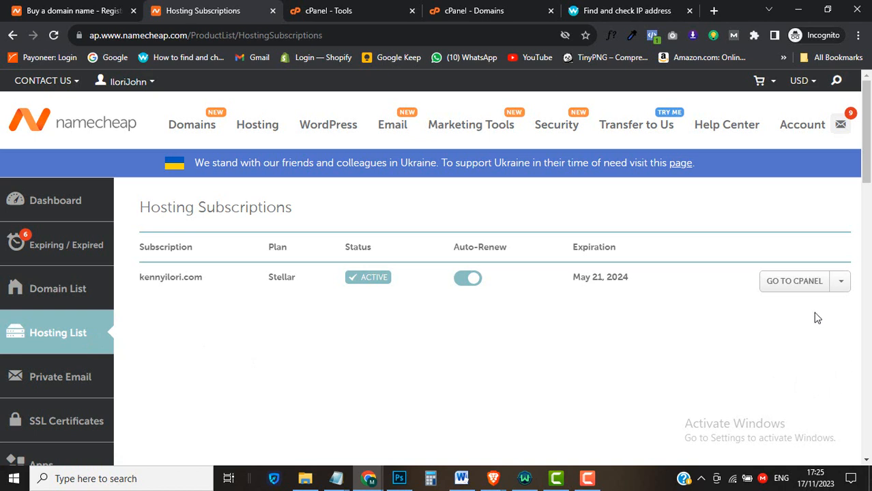
left_click(795, 284)
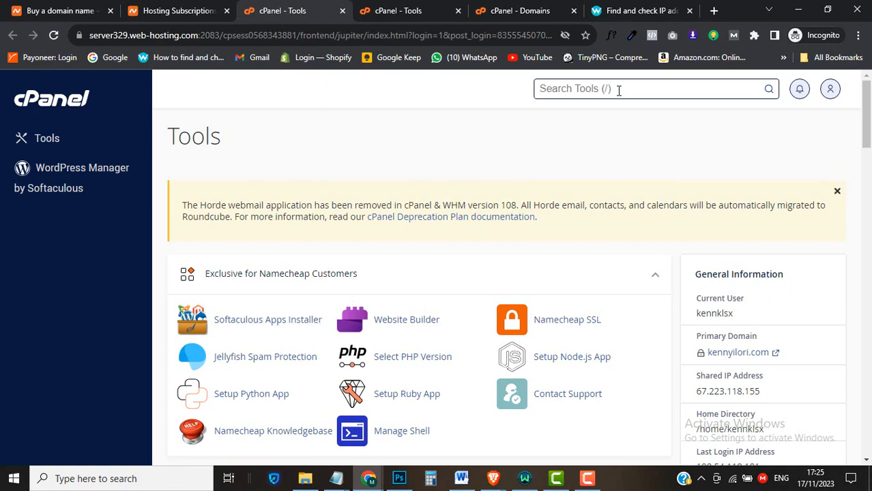
Search cPanel tools for 'domain' and open the Domains tool in a new tab
left_click(619, 90)
type("domain")
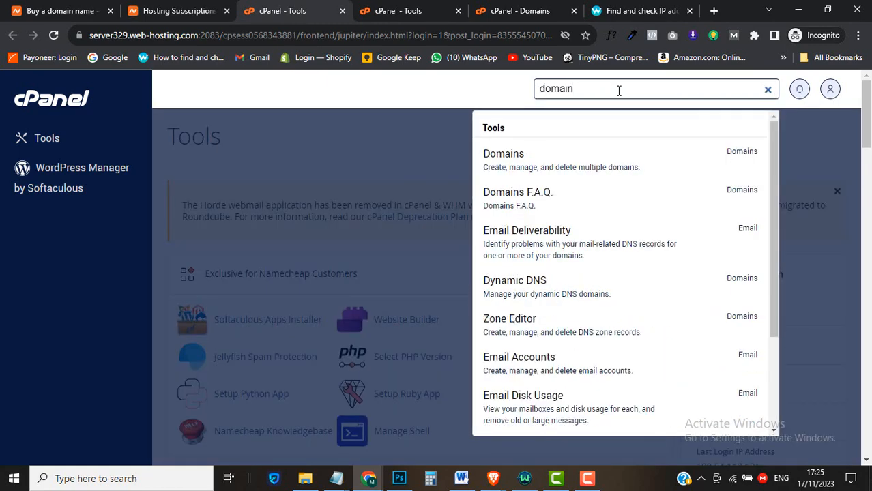
left_click(768, 91)
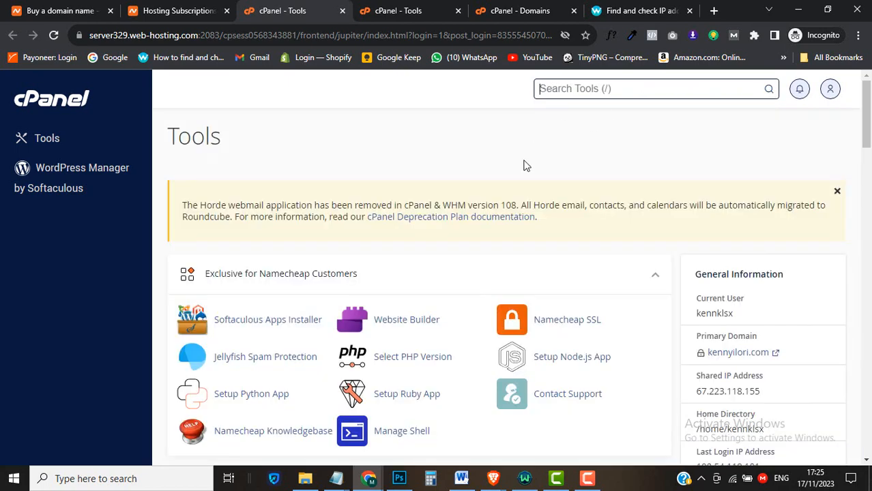
scroll(621, 337, "down", 3)
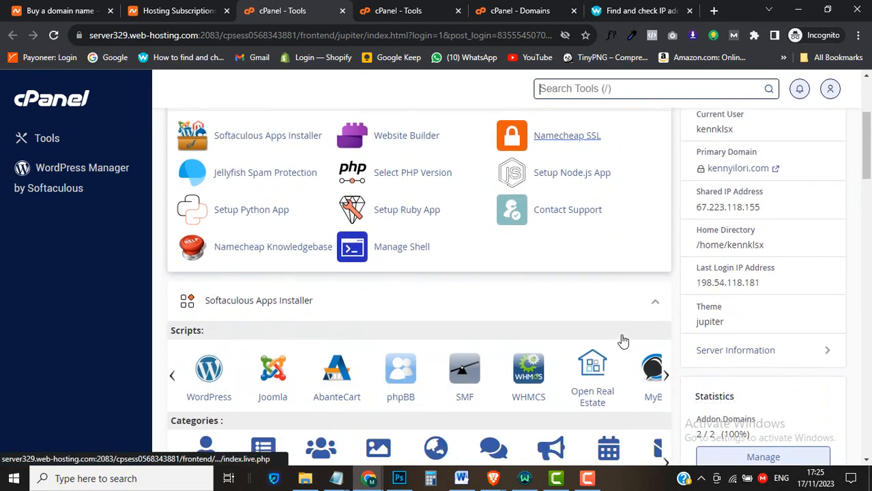
scroll(623, 341, "down", 3)
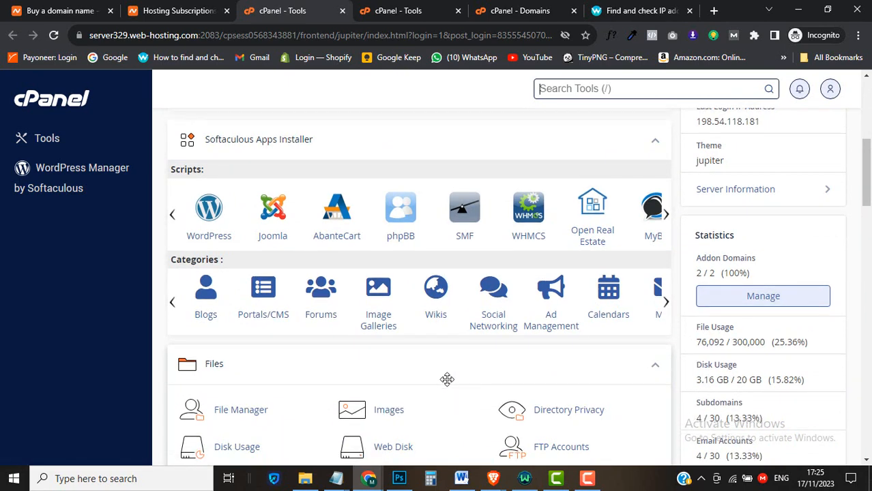
scroll(447, 379, "down", 8)
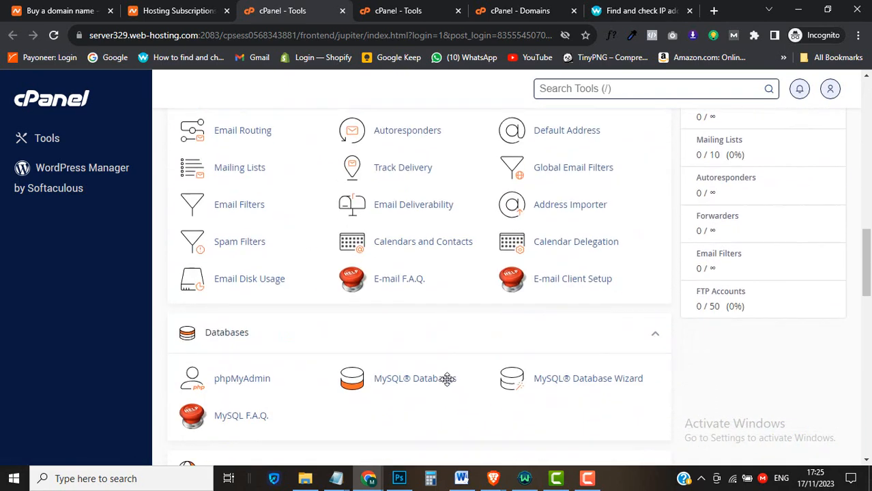
scroll(447, 380, "down", 4)
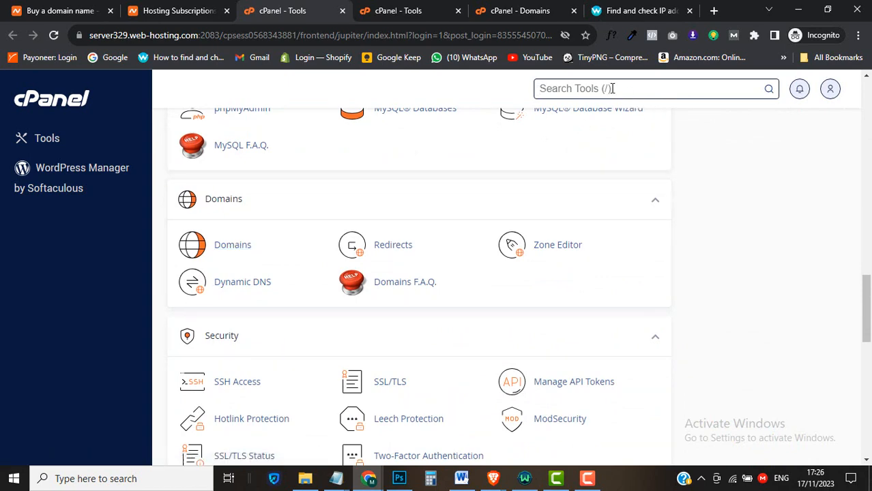
type("domain")
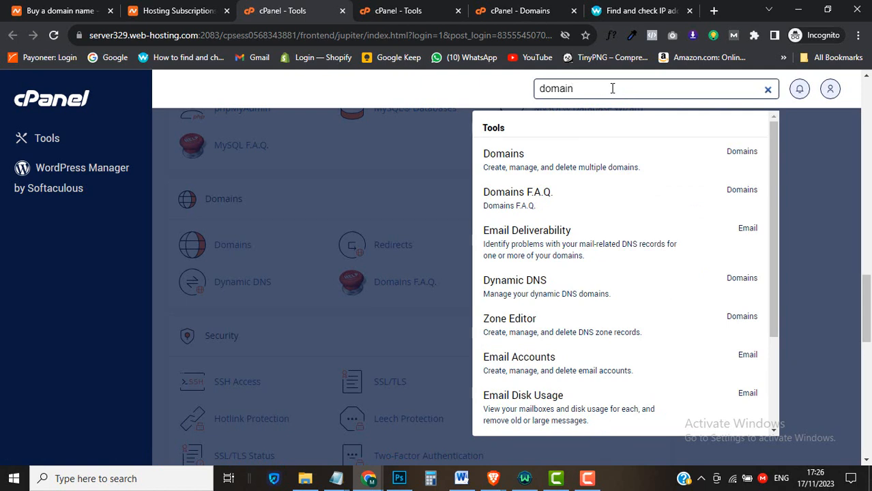
right_click(562, 163)
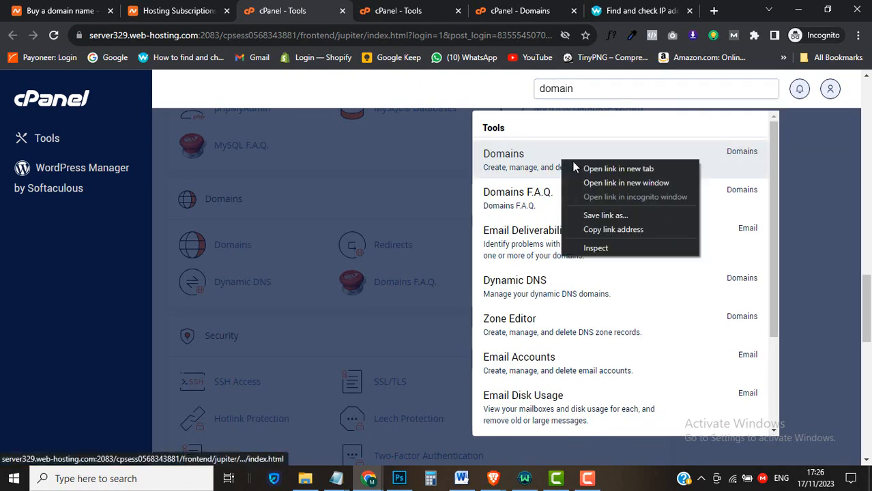
left_click(593, 170)
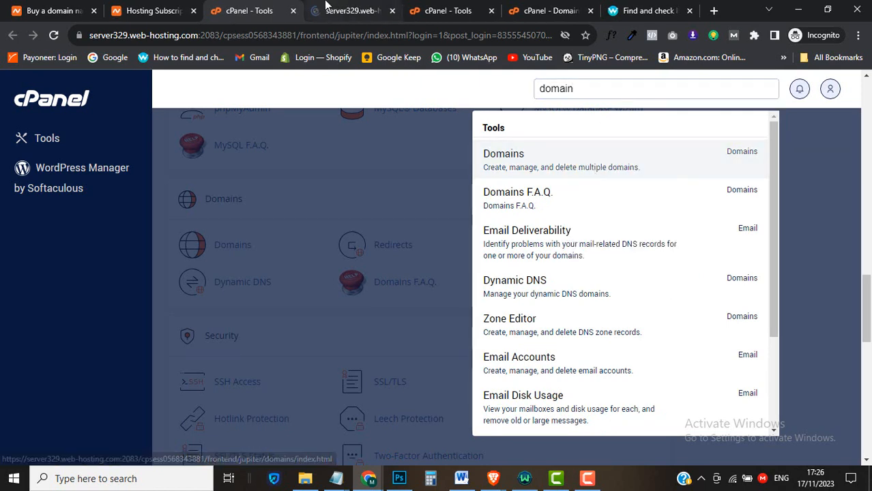
Switch to the Domains tab and scroll through the seven existing domains
left_click(326, 7)
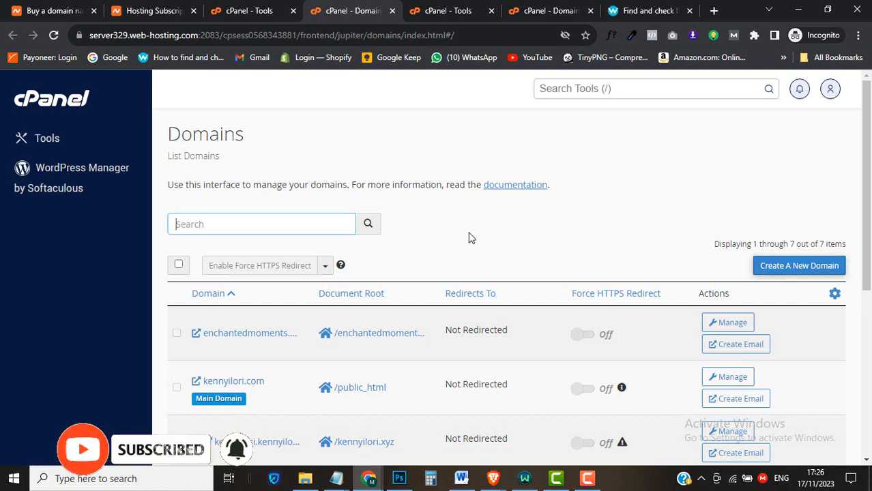
scroll(489, 401, "down", 2)
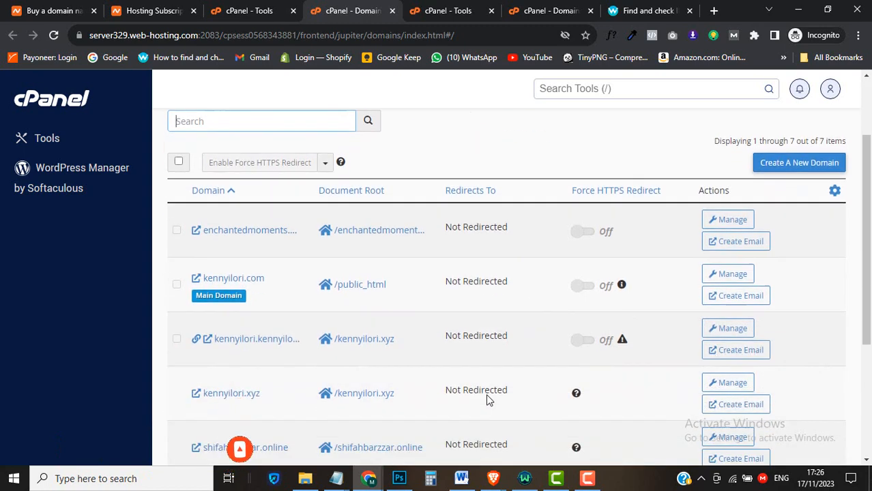
scroll(475, 385, "down", 2)
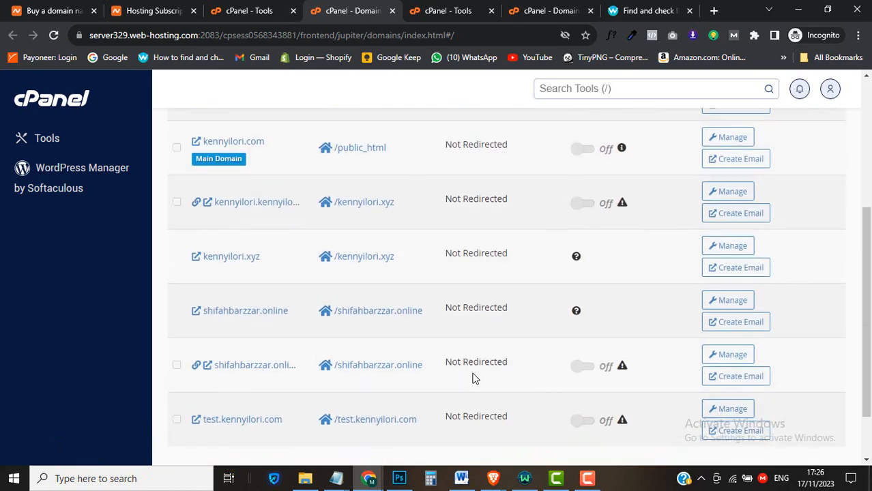
scroll(474, 376, "up", 3)
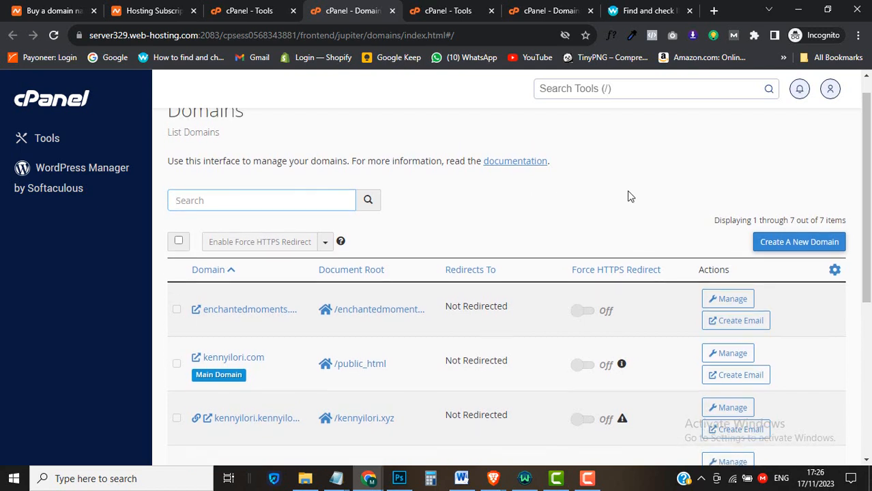
scroll(627, 194, "up", 1)
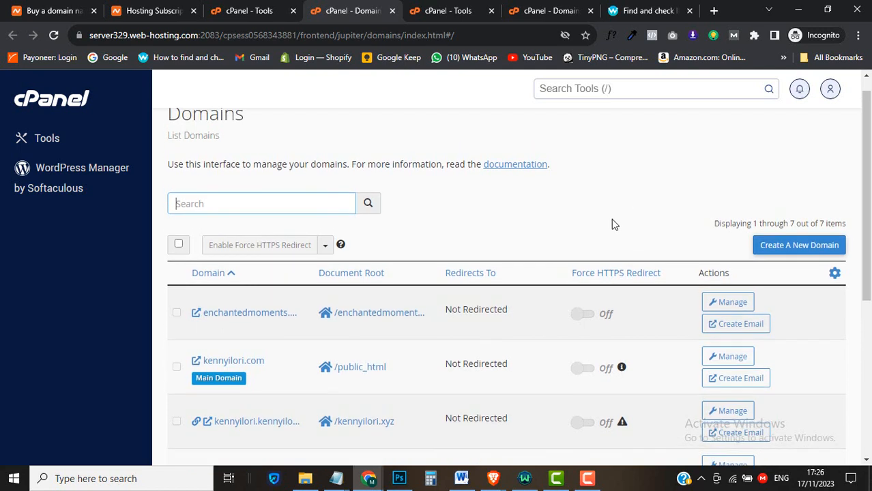
Start a new domain and enter emp.kennyilori.com as its domain name
left_click(793, 253)
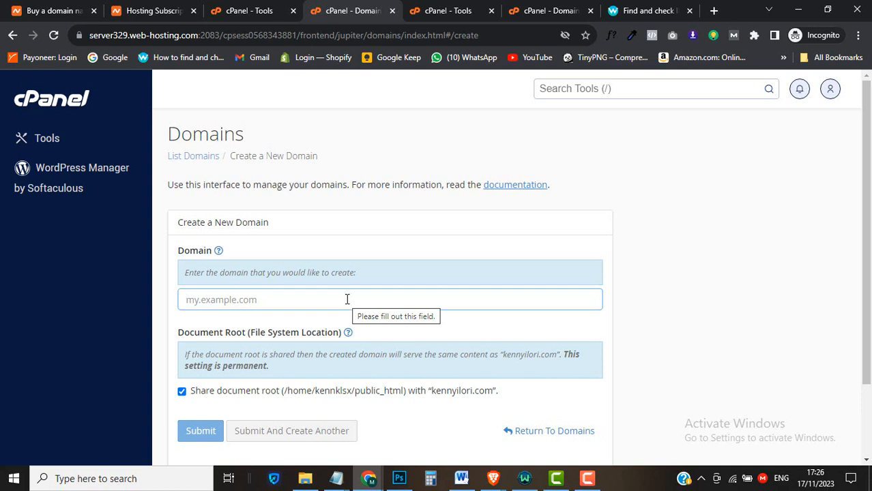
type("kenn")
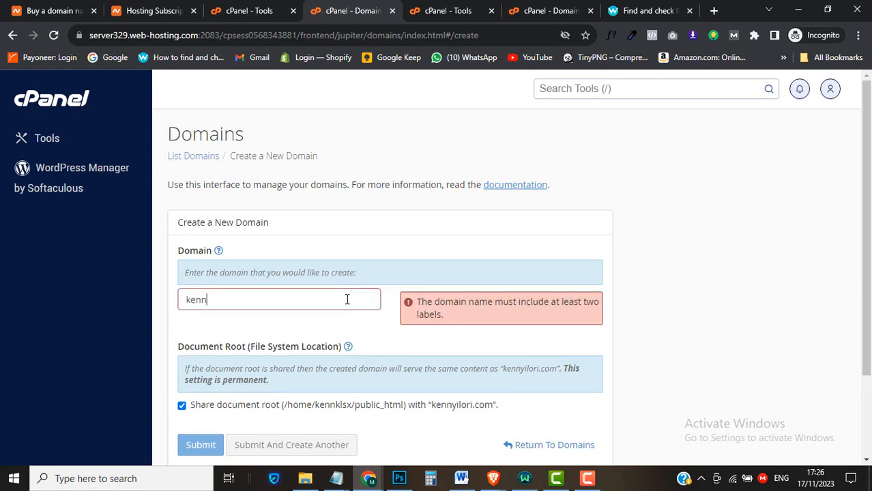
type("yilori.com")
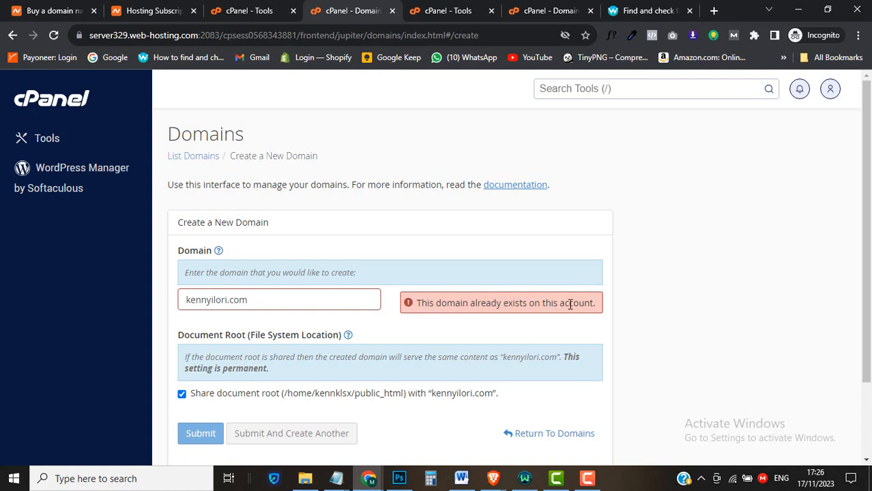
left_click(186, 300)
type("em")
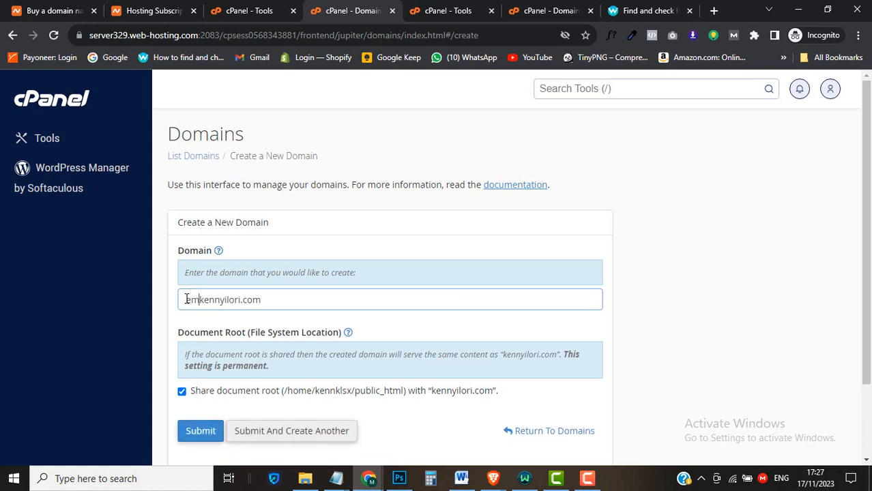
type("p.")
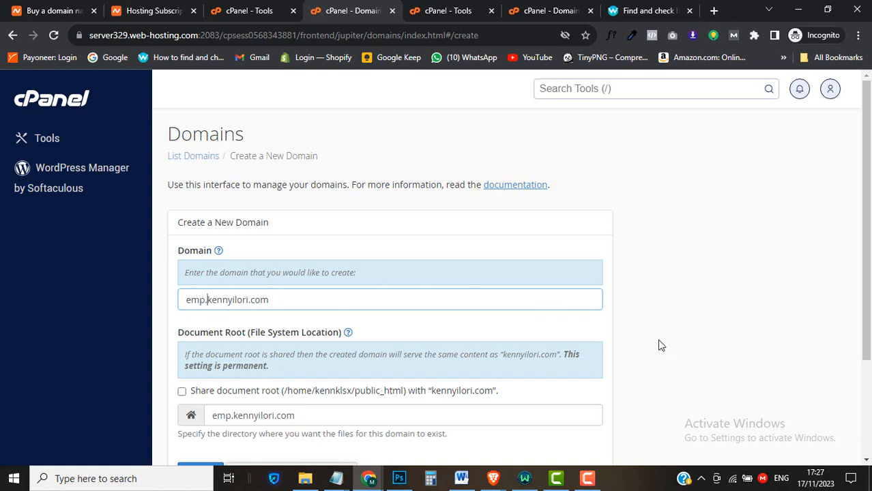
Submit the form to create emp.kennyilori.com with its own /emp.kennyilori.com document root
scroll(659, 345, "down", 2)
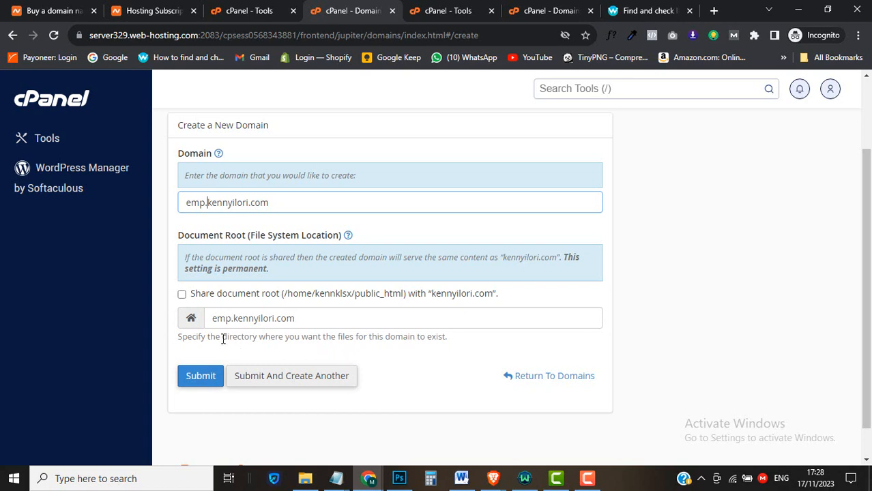
left_click(203, 382)
left_click(206, 379)
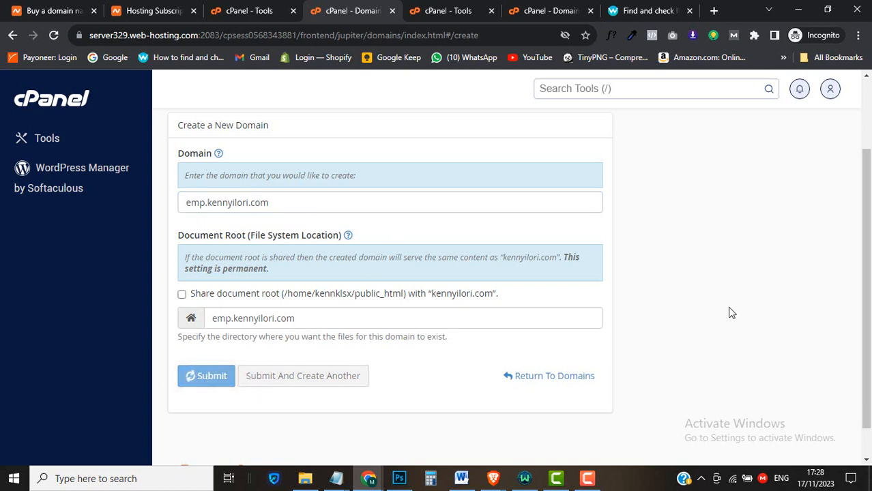
scroll(731, 312, "down", 1)
scroll(731, 312, "down", 2)
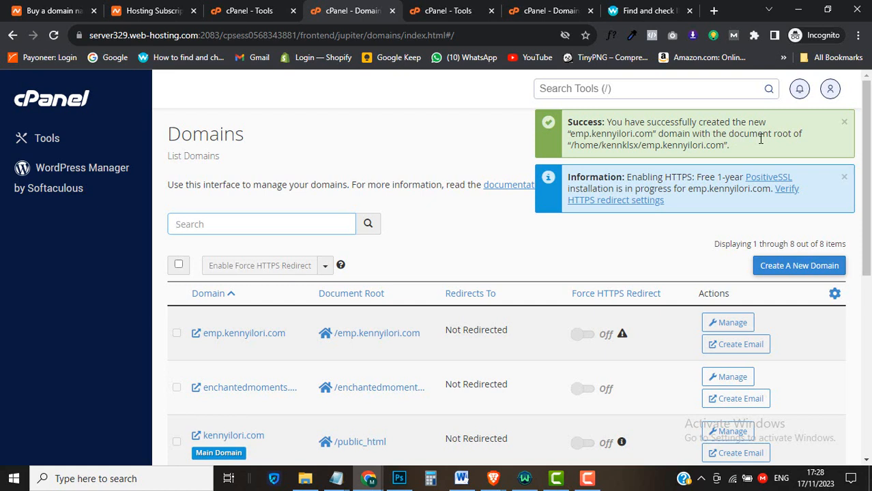
Dismiss the domain creation success and HTTPS installation notices
left_click(498, 257)
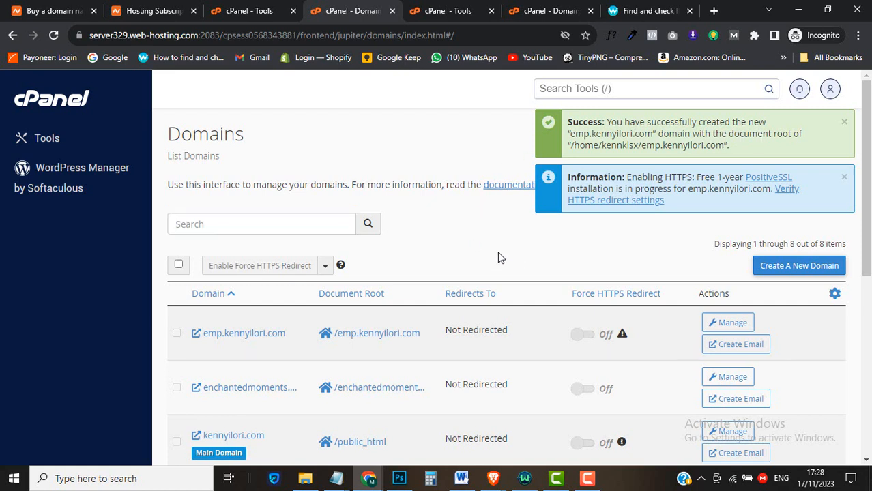
left_click(844, 122)
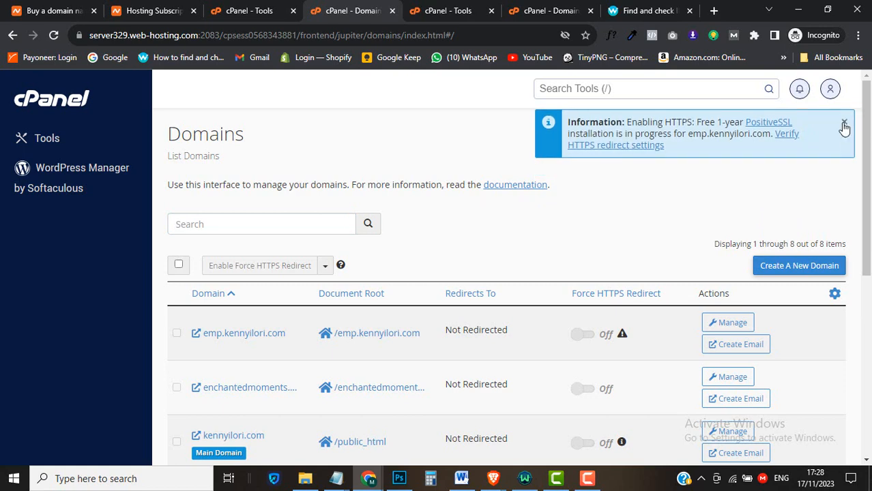
left_click(844, 126)
scroll(478, 218, "down", 1)
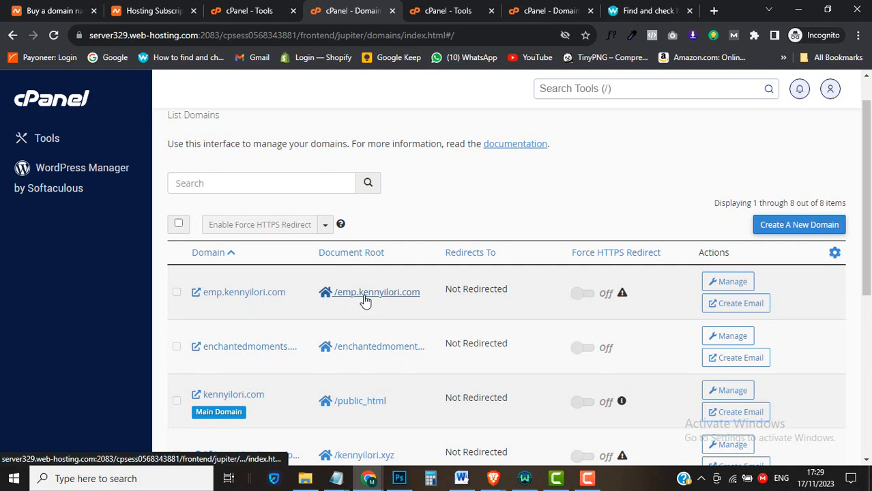
Review emp.kennyilori.com's settings, return to the domains list, then go back to cPanel Tools
left_click(730, 288)
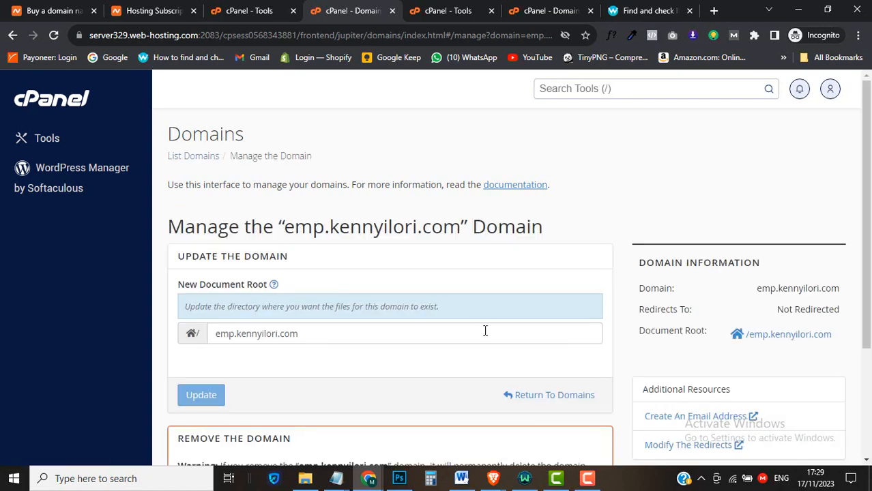
scroll(485, 329, "down", 2)
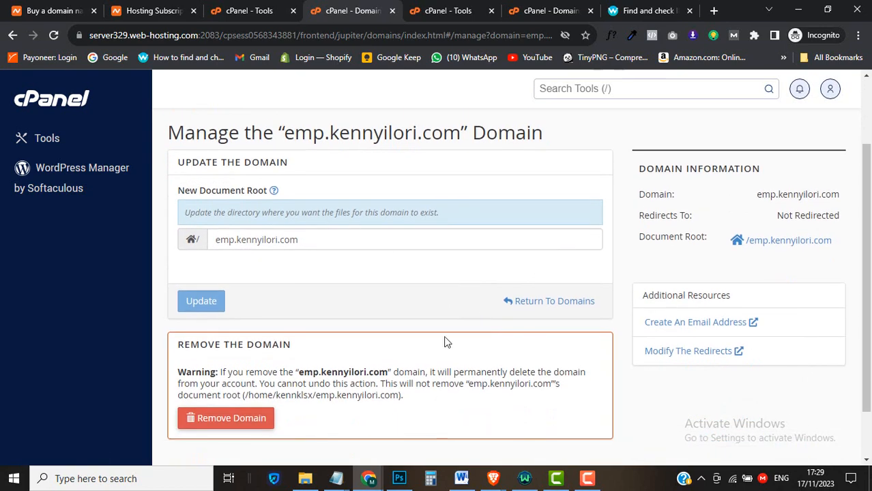
scroll(444, 341, "up", 2)
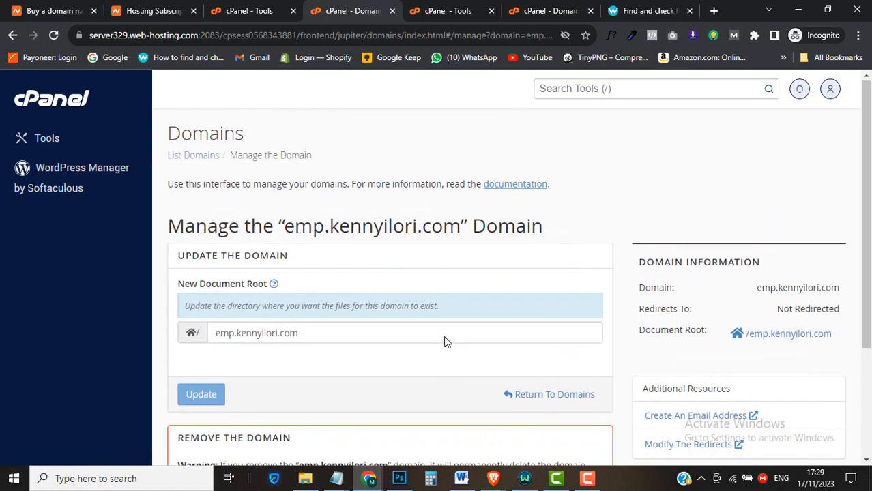
left_click(194, 157)
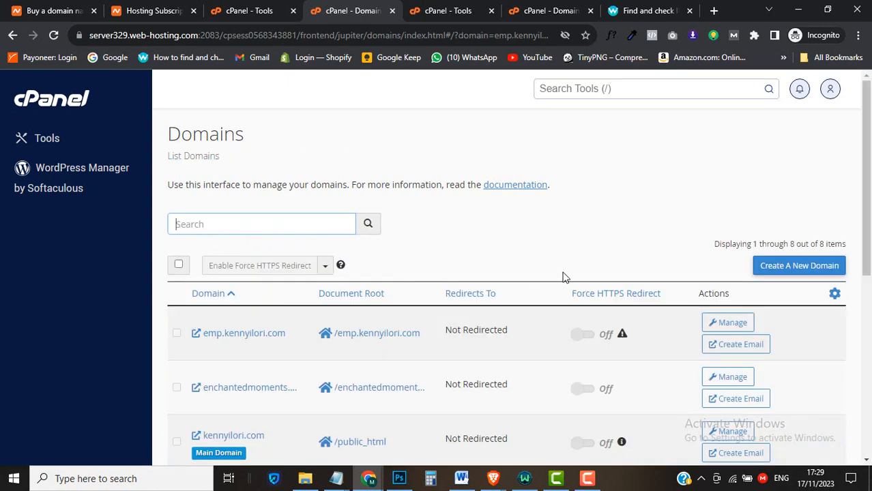
scroll(562, 274, "down", 1)
scroll(563, 274, "down", 2)
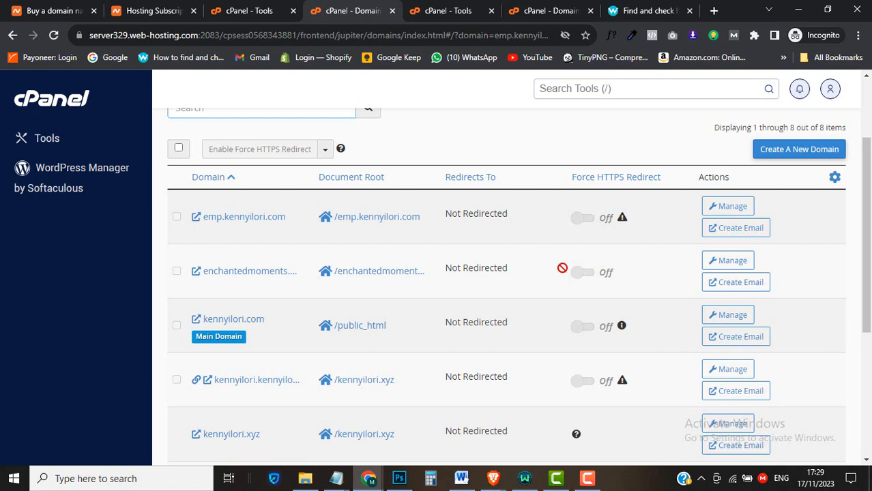
left_click(563, 269)
scroll(487, 120, "up", 1)
scroll(487, 120, "up", 2)
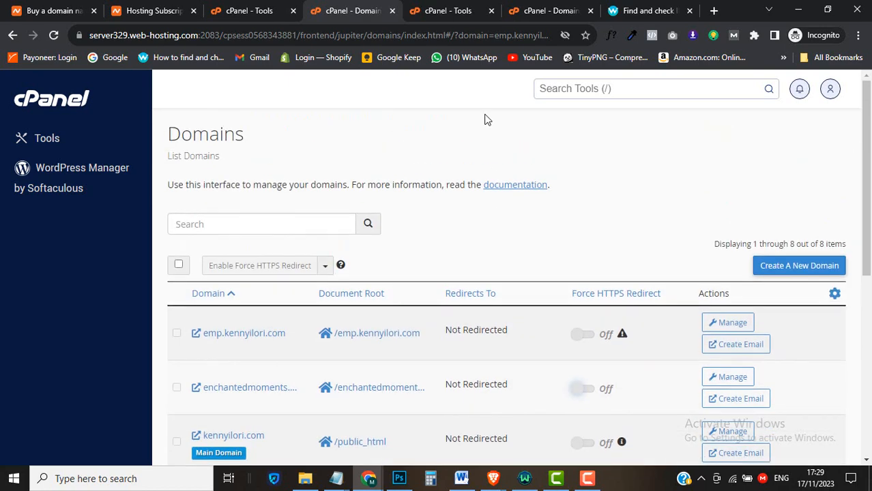
left_click(261, 12)
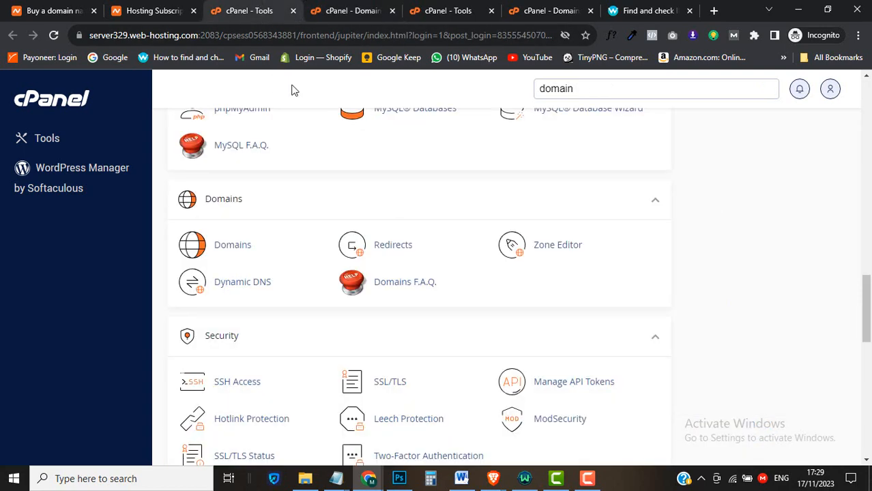
Open Softaculous Apps Installer in a new tab and view its Top Scripts
scroll(286, 178, "up", 15)
scroll(286, 179, "up", 6)
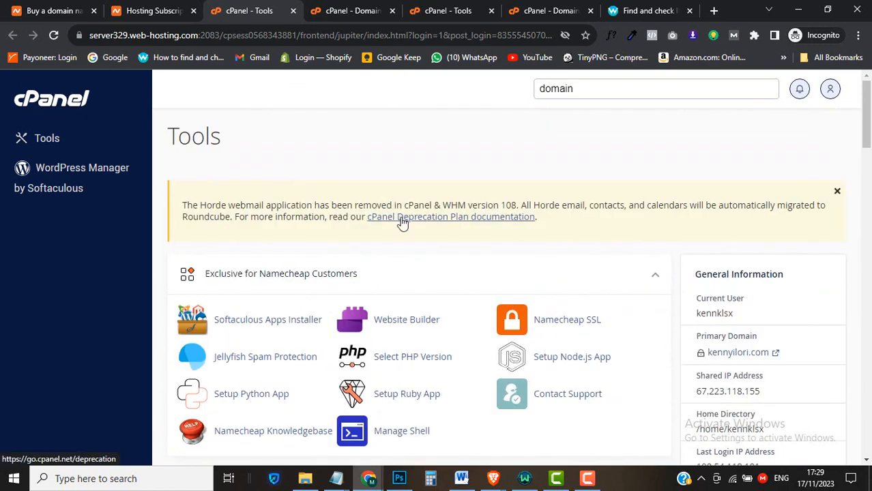
right_click(270, 325)
left_click(299, 329)
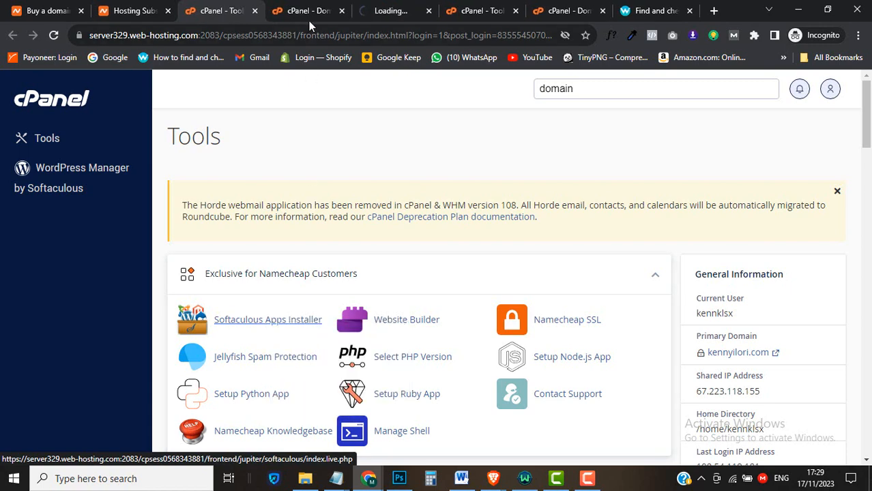
left_click(391, 10)
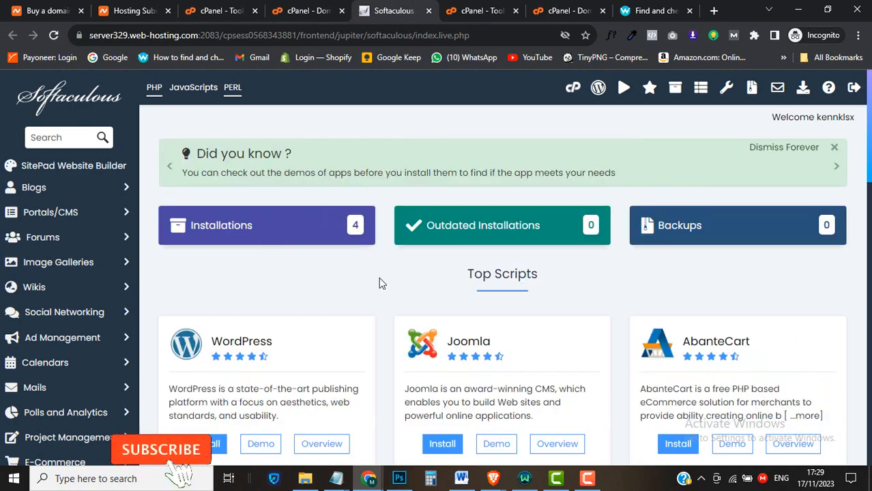
scroll(380, 281, "down", 2)
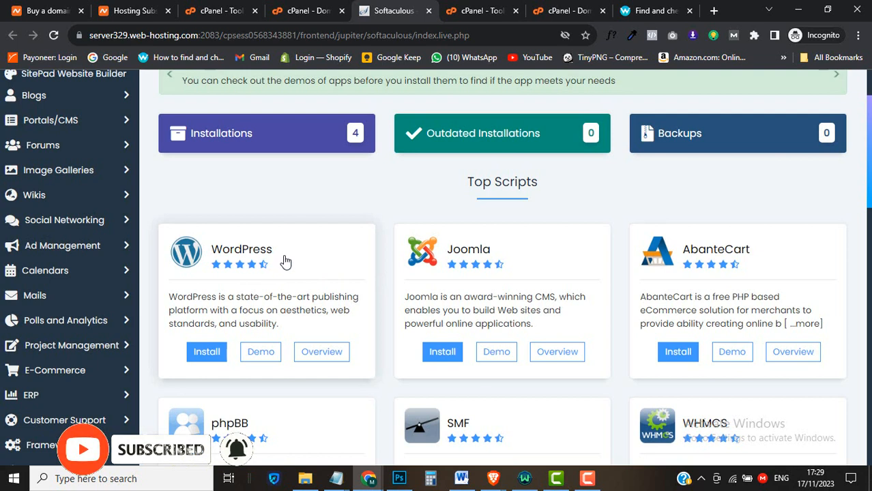
left_click(215, 358)
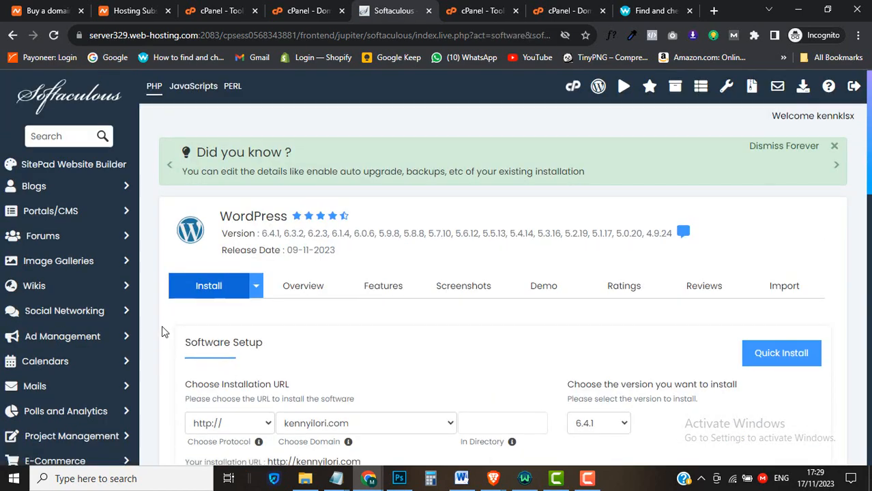
scroll(162, 332, "down", 2)
scroll(162, 332, "down", 1)
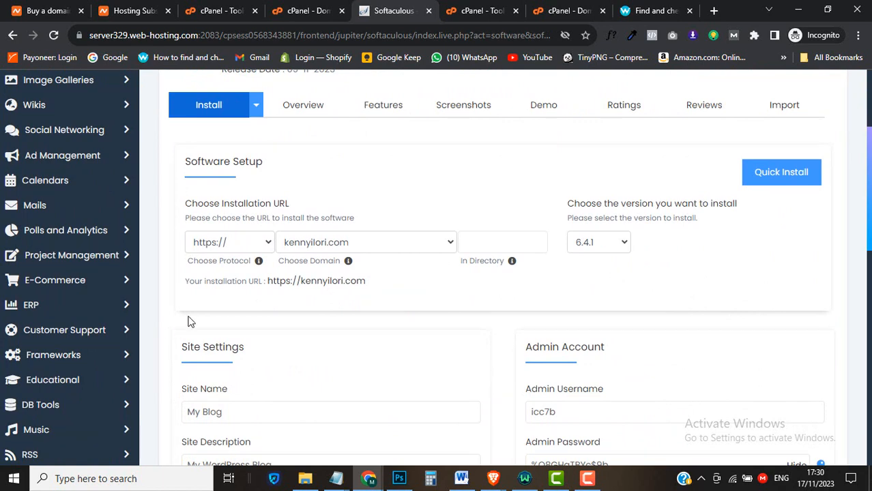
left_click(240, 250)
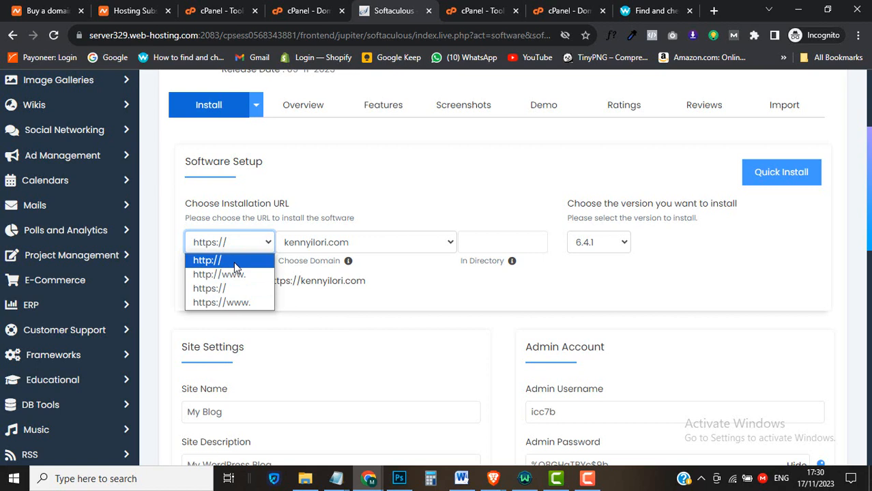
left_click(235, 265)
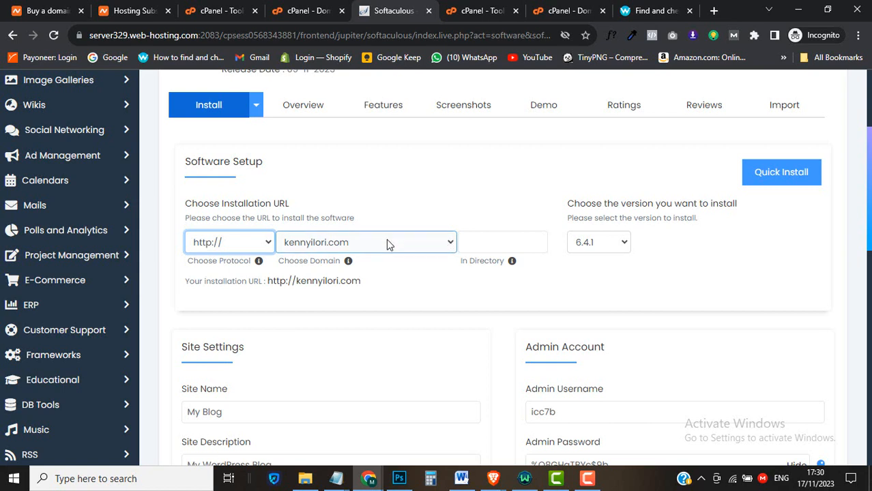
left_click(438, 245)
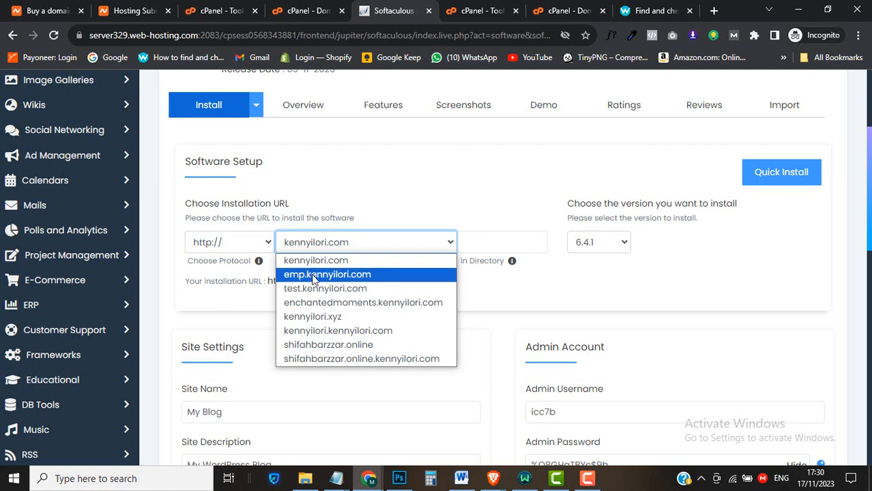
left_click(395, 276)
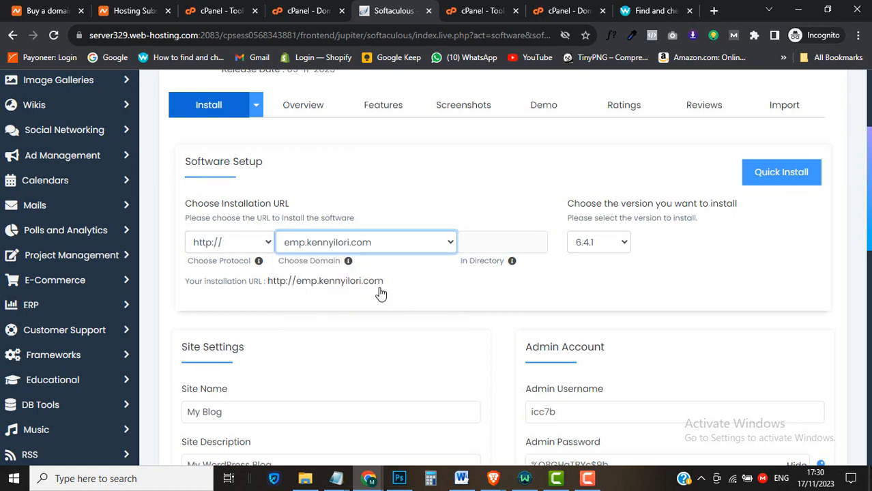
scroll(392, 329, "down", 4)
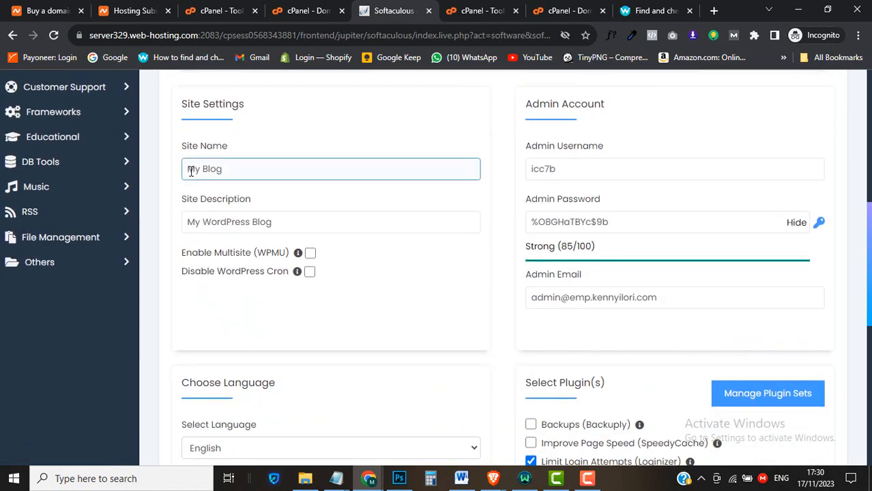
Check Site Name and Description, then set Admin Email to the owner's saved Gmail address
left_click(229, 169)
left_click(230, 206)
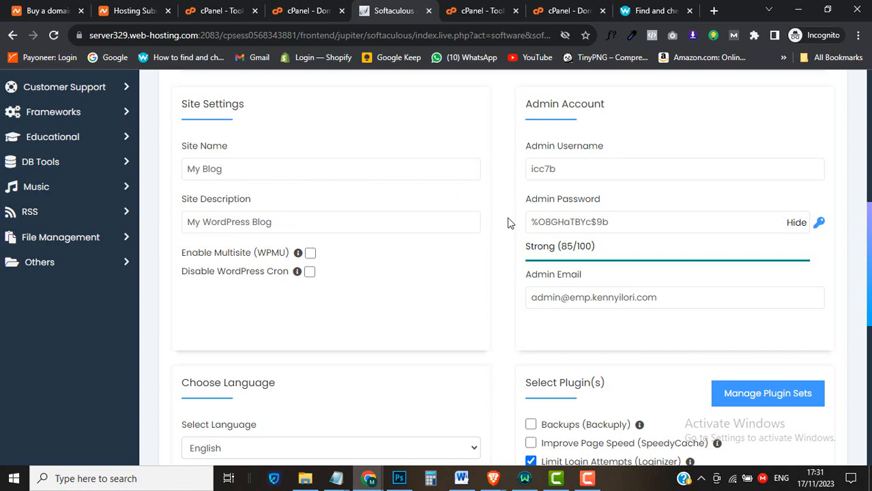
left_click(551, 300)
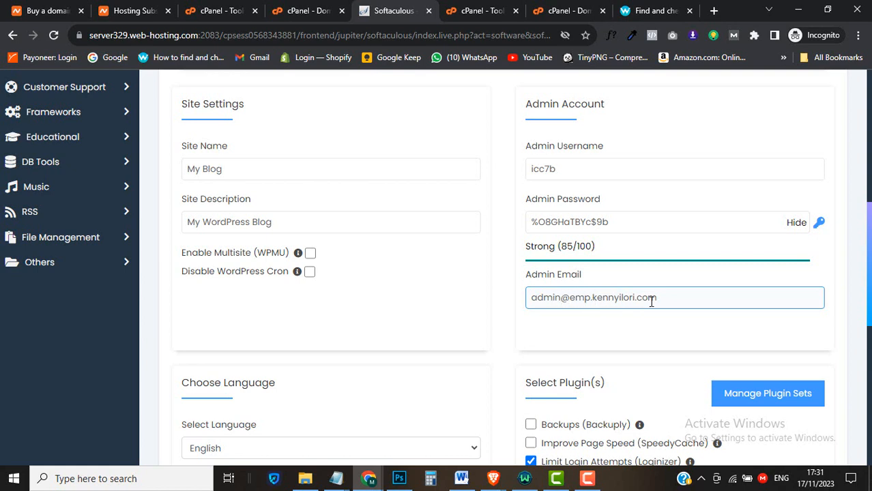
triple_click(579, 298)
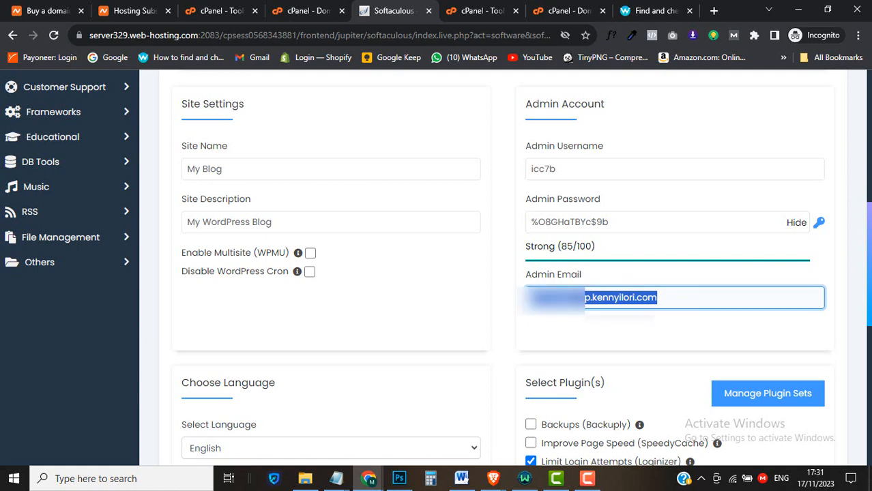
key("BackSpace")
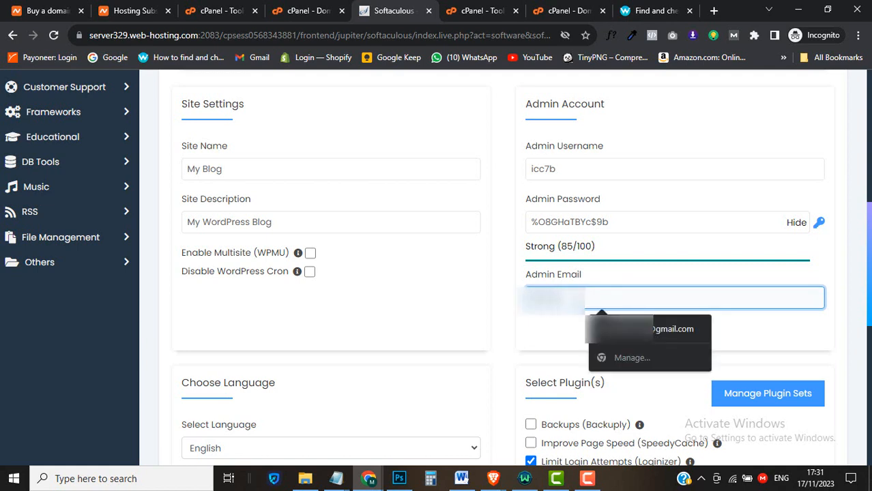
left_click(631, 336)
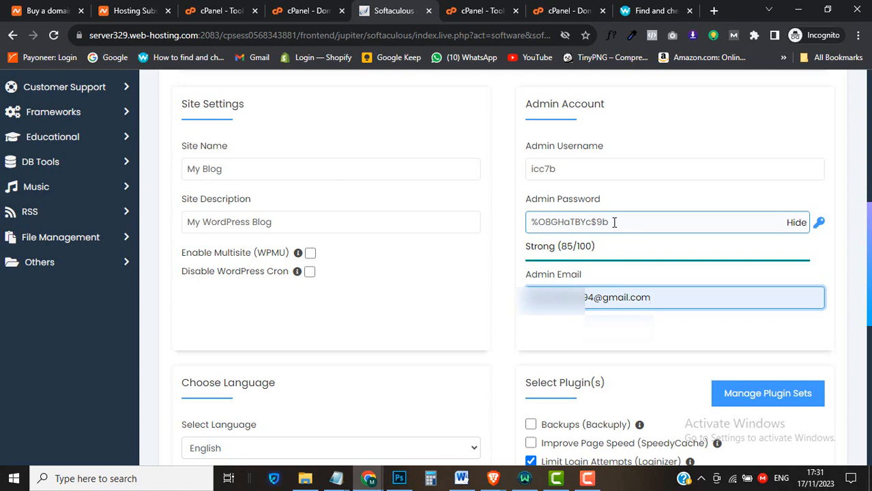
Select the generated password, enter a custom Admin Username, and copy that username
left_click_drag(614, 221, 529, 221)
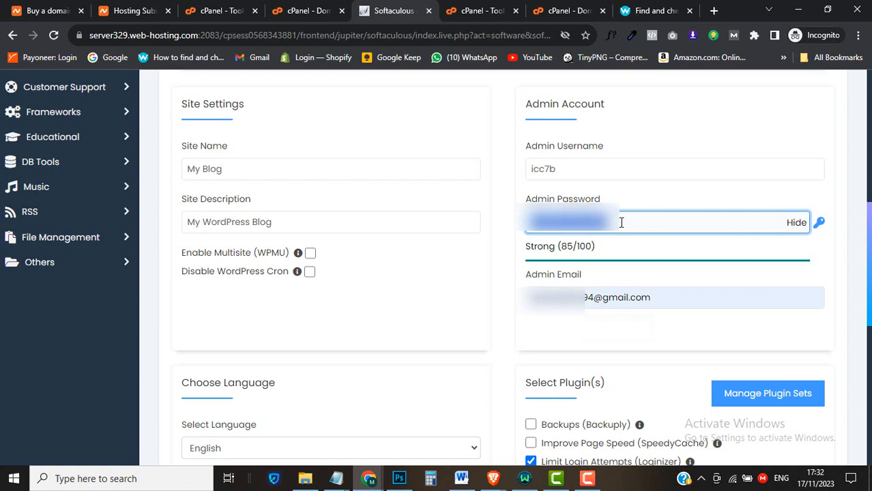
left_click(573, 166)
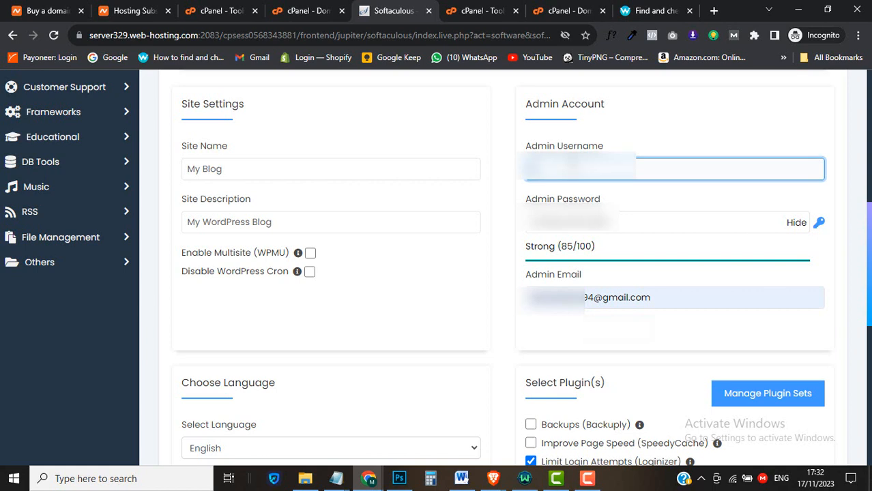
type("admin")
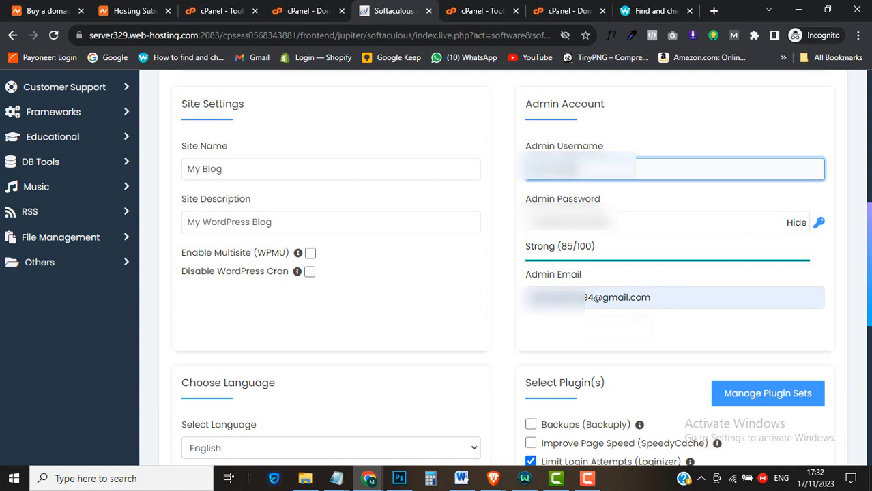
type("94")
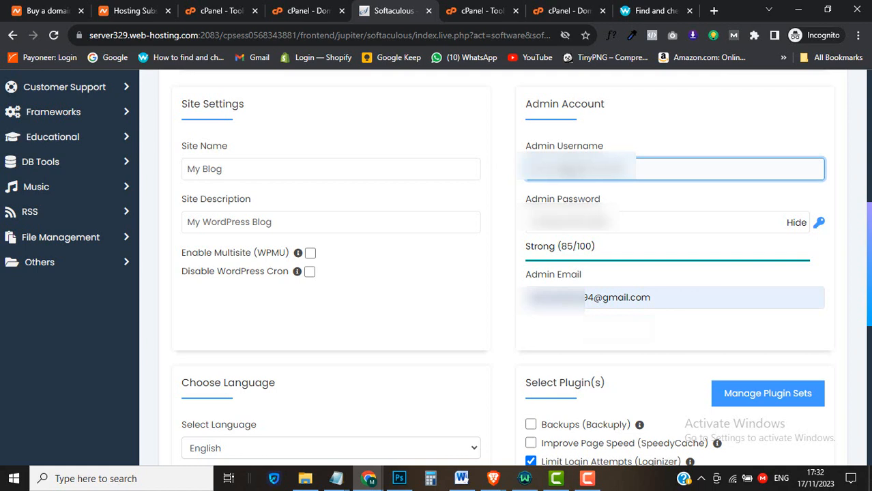
key("ctrl+a")
right_click(554, 164)
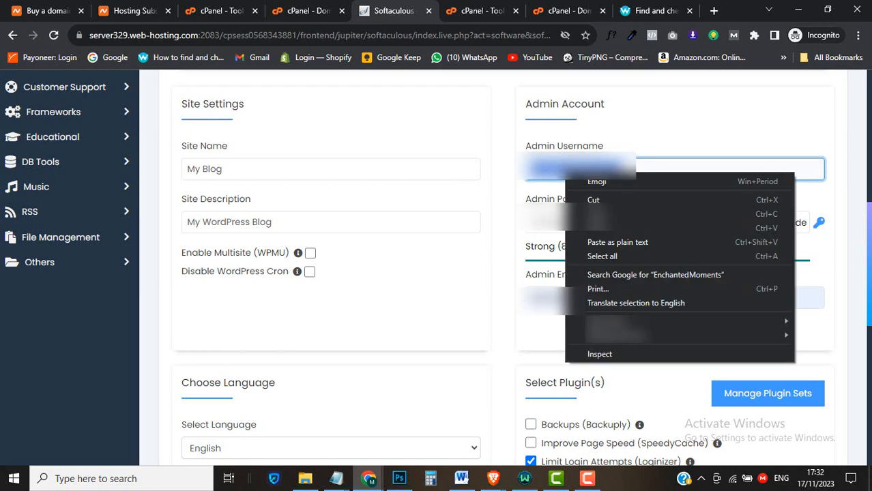
left_click(587, 212)
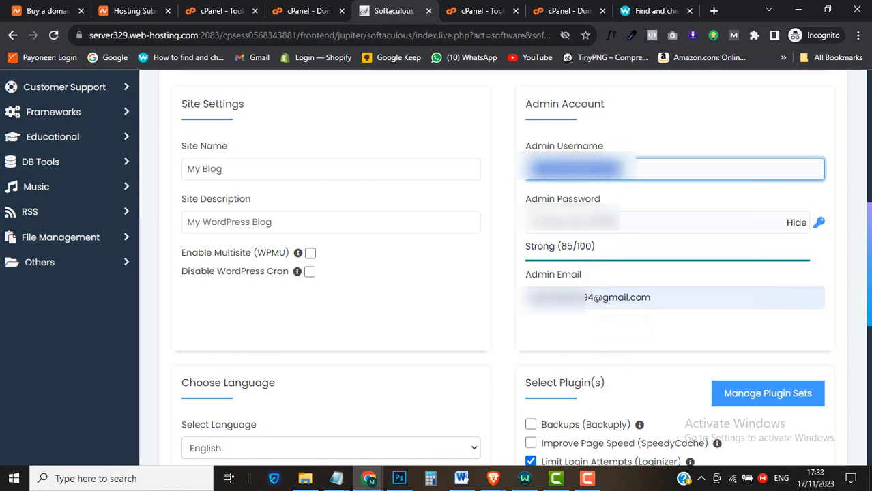
Start a new blank Notepad note and paste the WordPress admin username into it
left_click(337, 480)
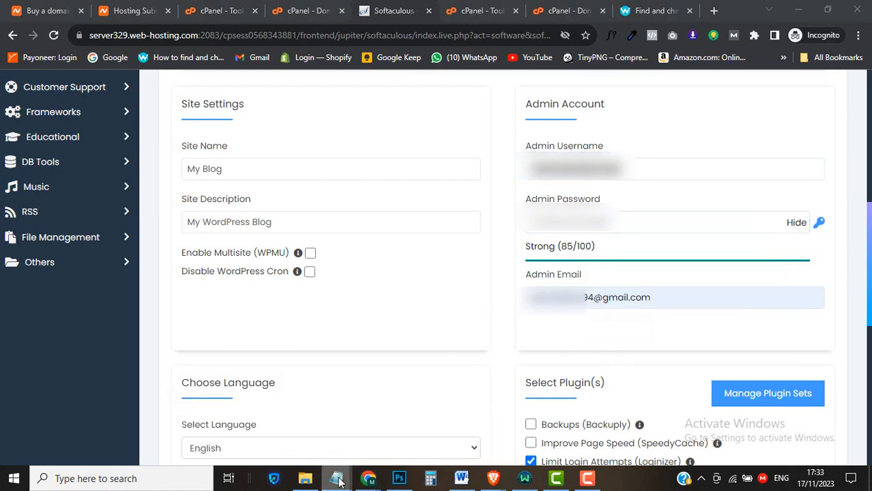
right_click(337, 480)
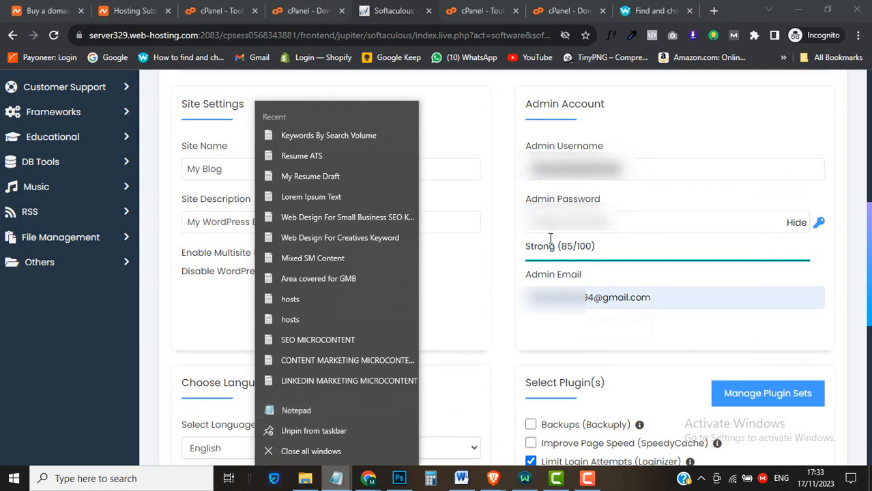
left_click(296, 410)
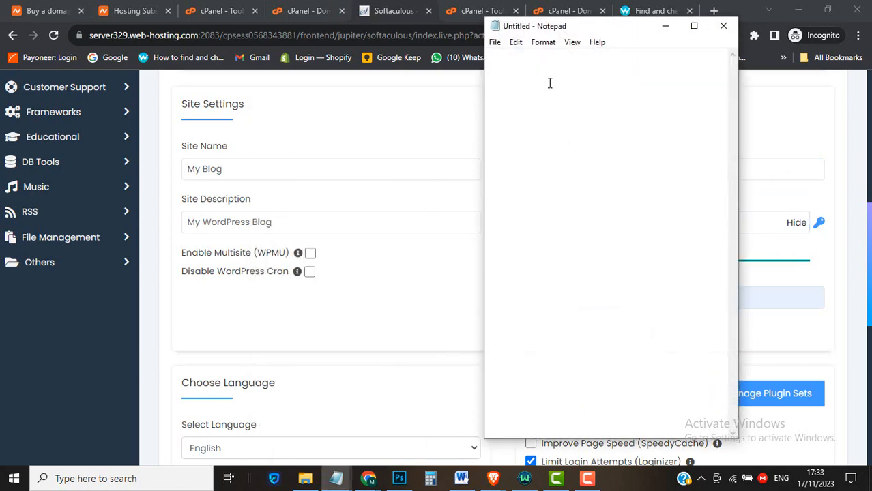
right_click(560, 84)
left_click(593, 146)
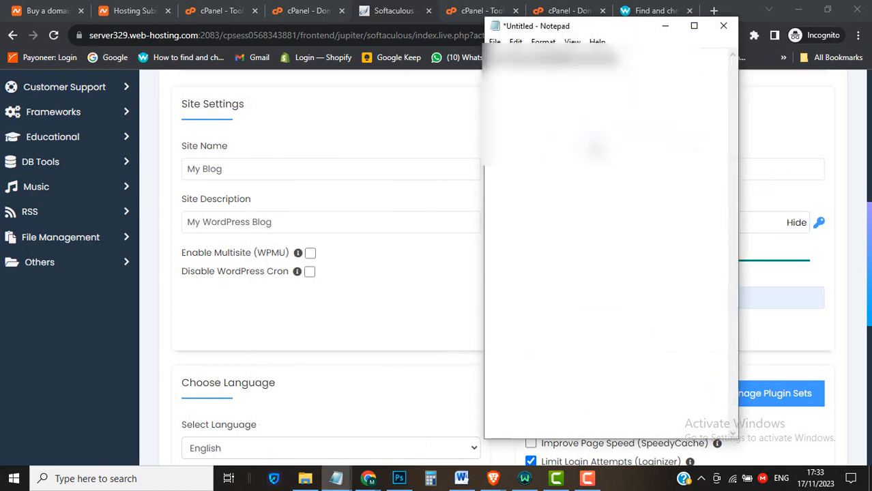
key("Return")
key("Return")
Copy the generated Admin Password from the install form and paste it under the username
key("alt+Tab")
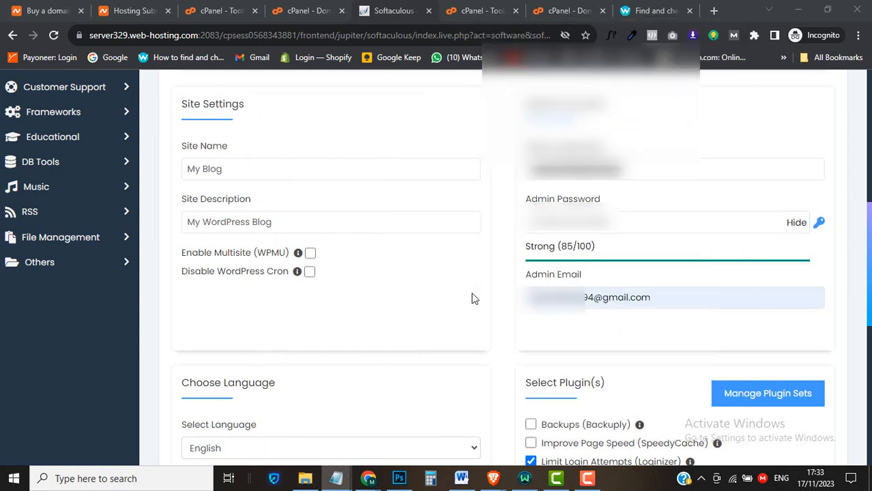
left_click(606, 221)
double_click(605, 221)
right_click(599, 214)
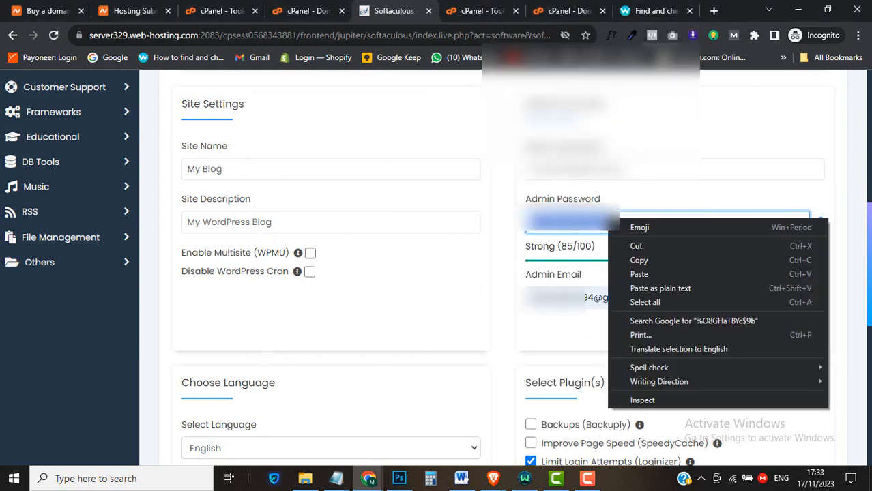
left_click(660, 259)
mouse_move(335, 477)
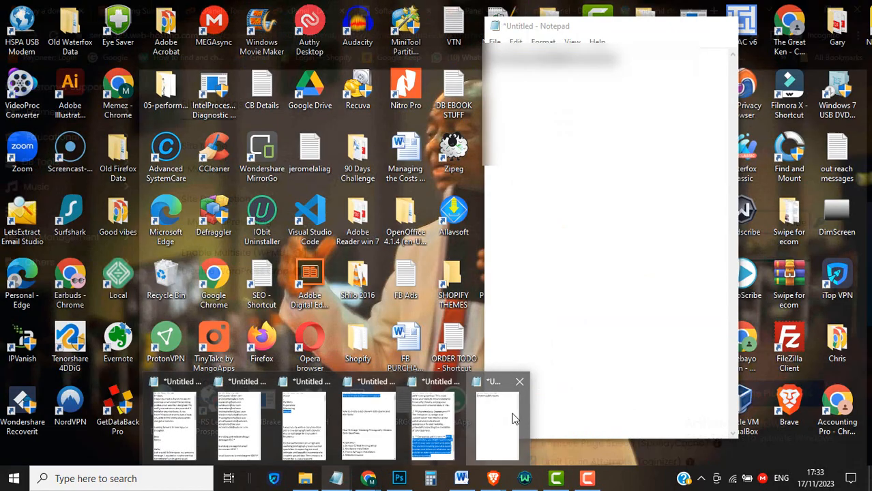
left_click(514, 417)
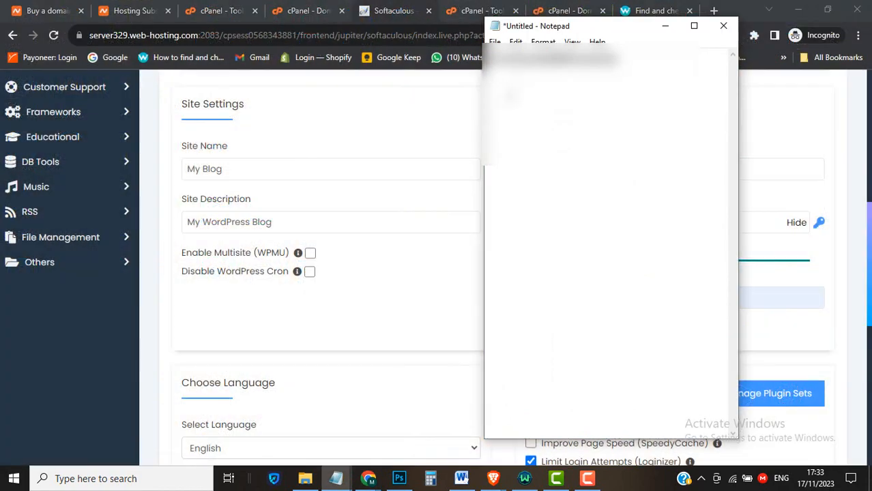
right_click(507, 92)
left_click(556, 146)
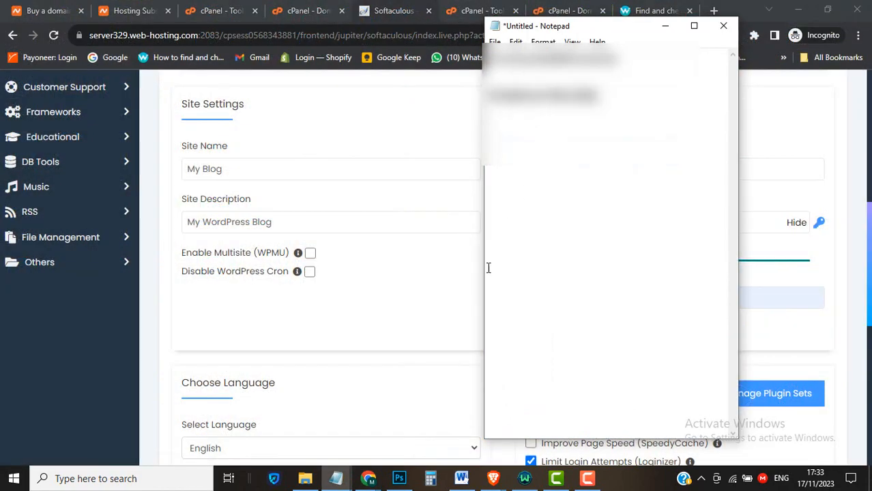
Back in the install form, select the whole Admin Email address, then dismiss the menu
left_click(471, 370)
left_click(685, 294)
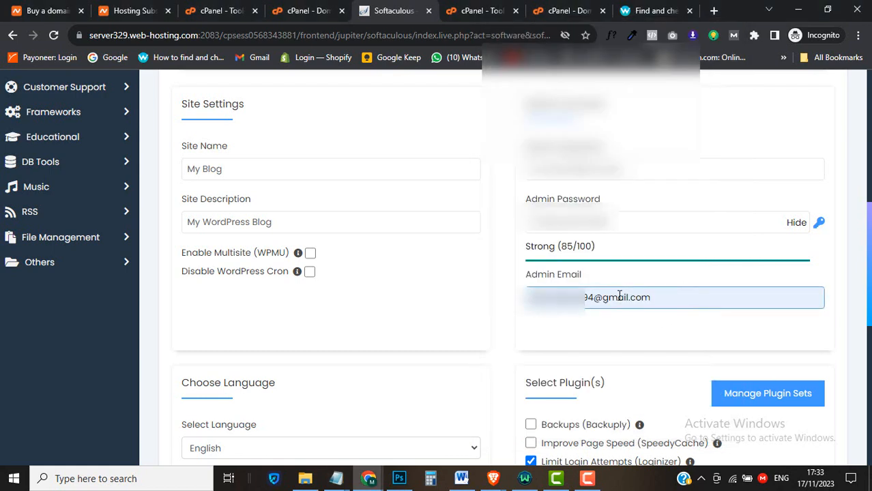
left_click(618, 297)
triple_click(619, 298)
right_click(618, 298)
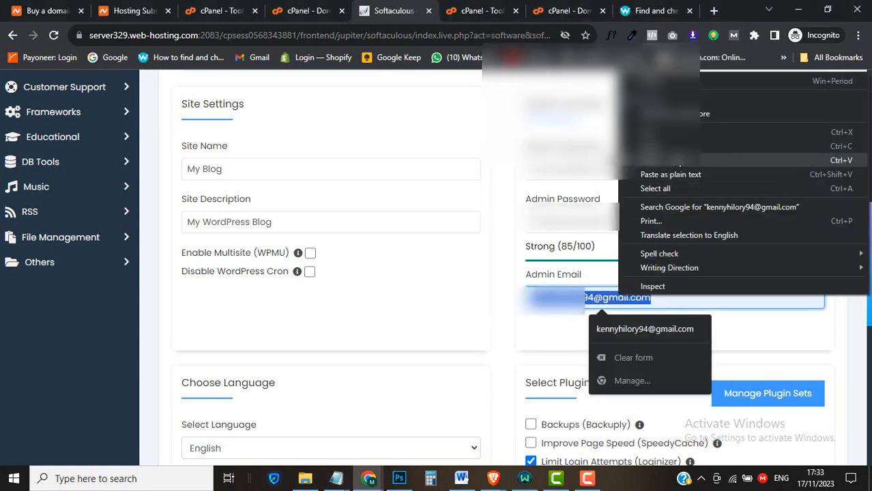
left_click(517, 311)
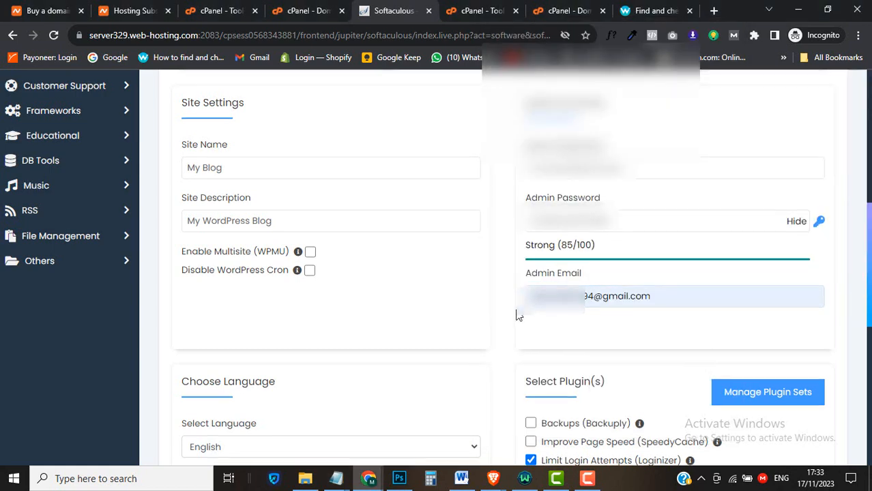
Scroll to the bottom of the Softaculous WordPress form and start the installation
scroll(517, 312, "down", 2)
scroll(516, 312, "down", 2)
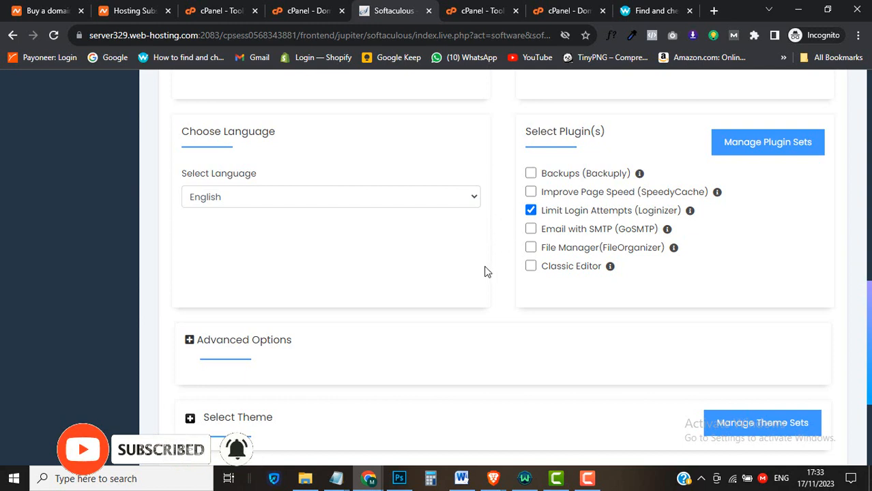
scroll(486, 272, "down", 2)
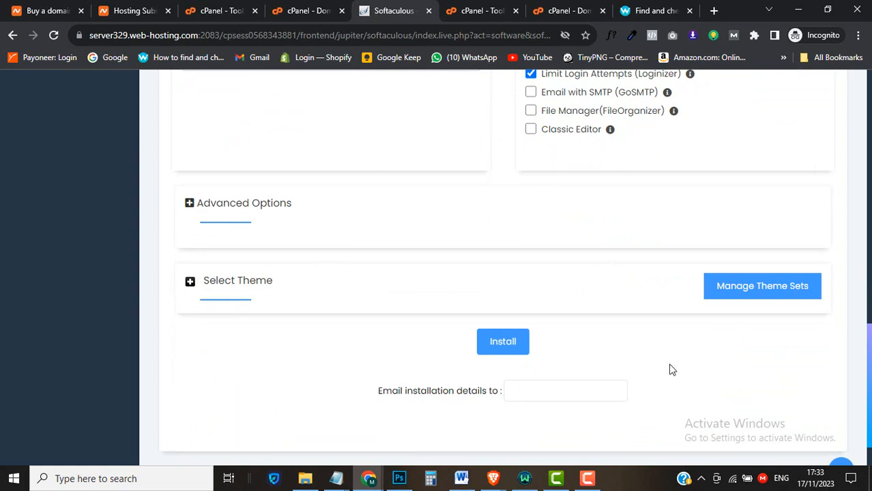
left_click(509, 345)
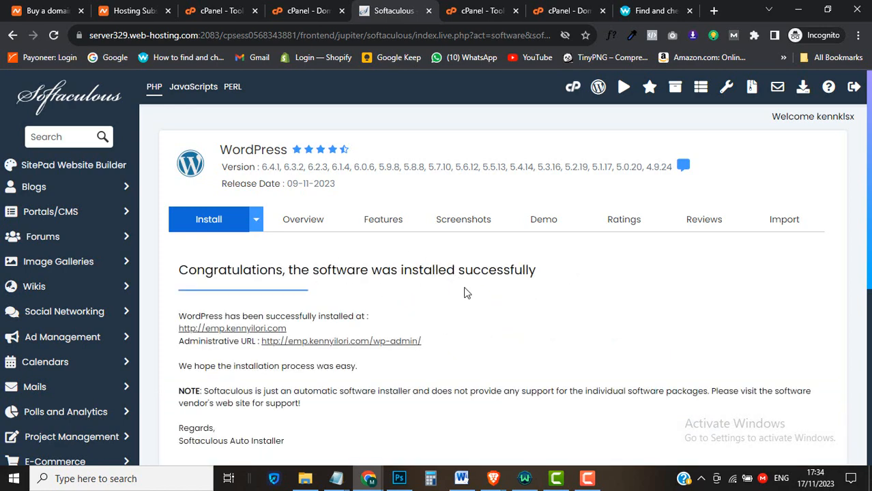
scroll(467, 293, "down", 1)
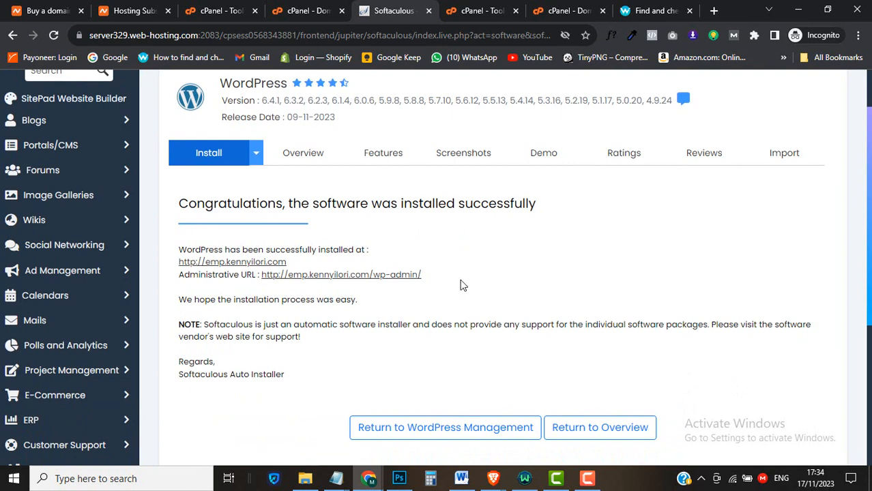
right_click(254, 266)
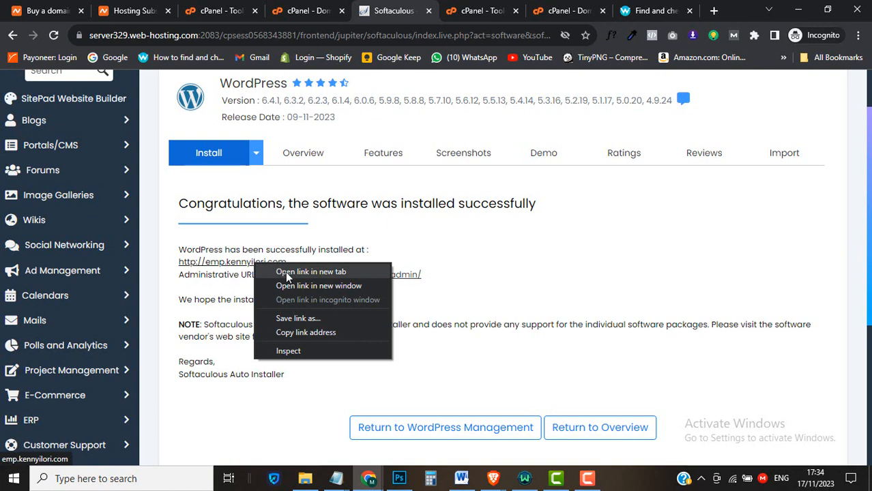
left_click(286, 273)
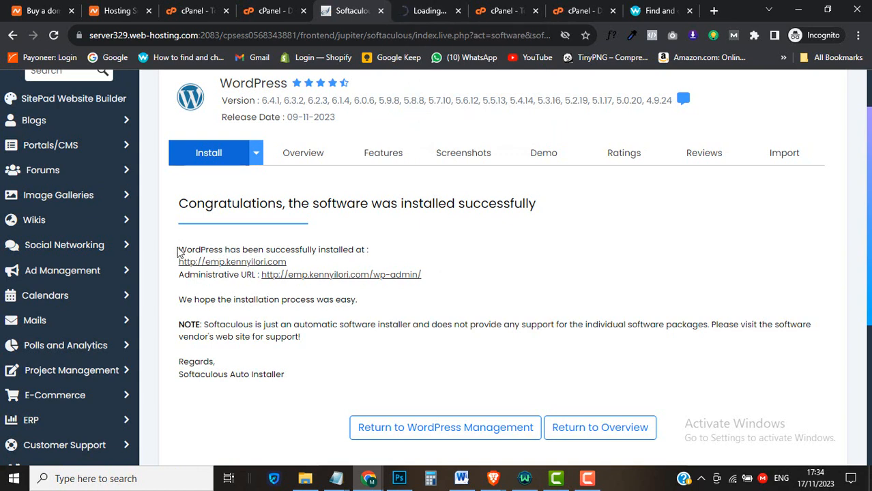
Copy the install location and admin URL lines into the saved-details Notepad note
left_click_drag(178, 252, 442, 279)
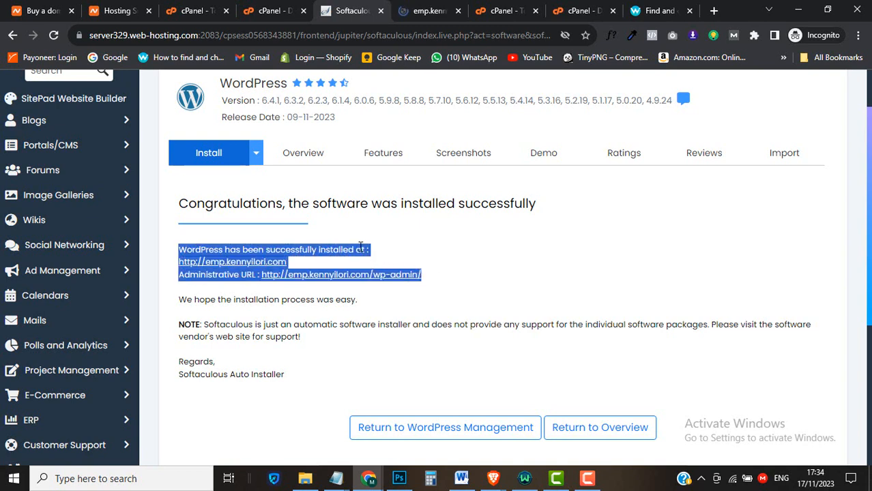
right_click(360, 248)
left_click(392, 255)
mouse_move(336, 474)
left_click(503, 422)
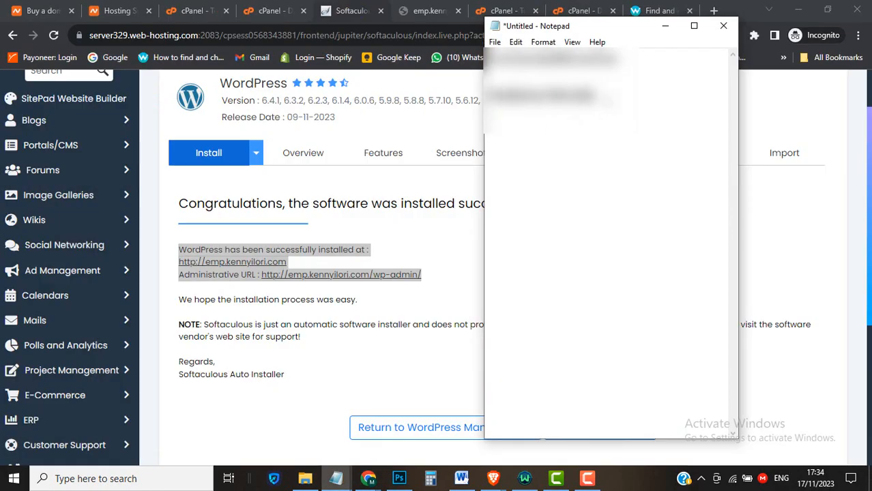
left_click(499, 151)
right_click(498, 150)
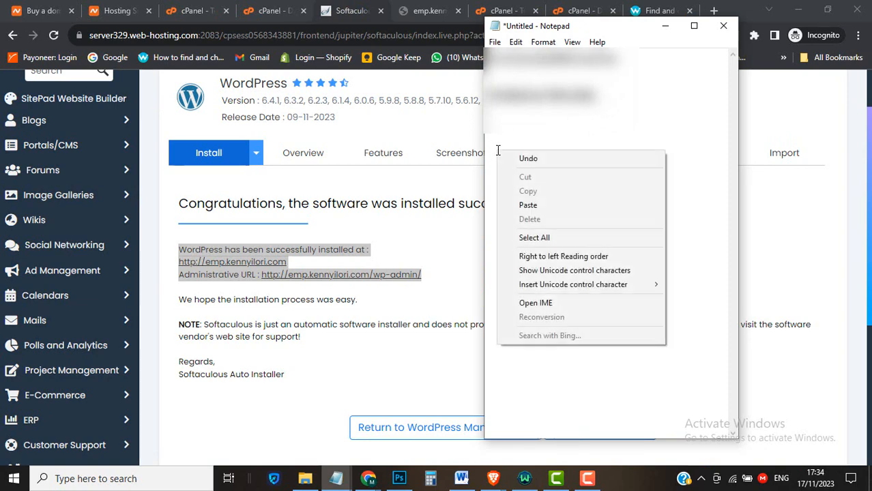
left_click(526, 204)
Minimize the note, clear the page selection, and switch to the emp.kennyilori.com tab
left_click(665, 26)
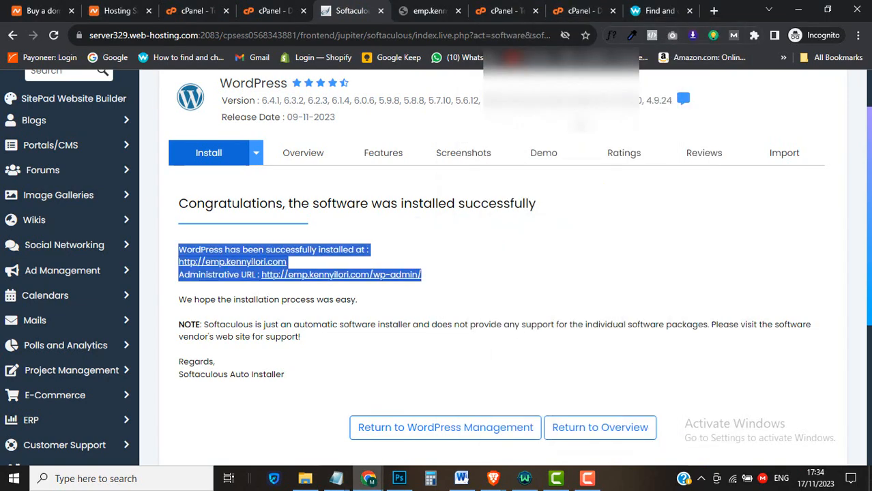
left_click(506, 285)
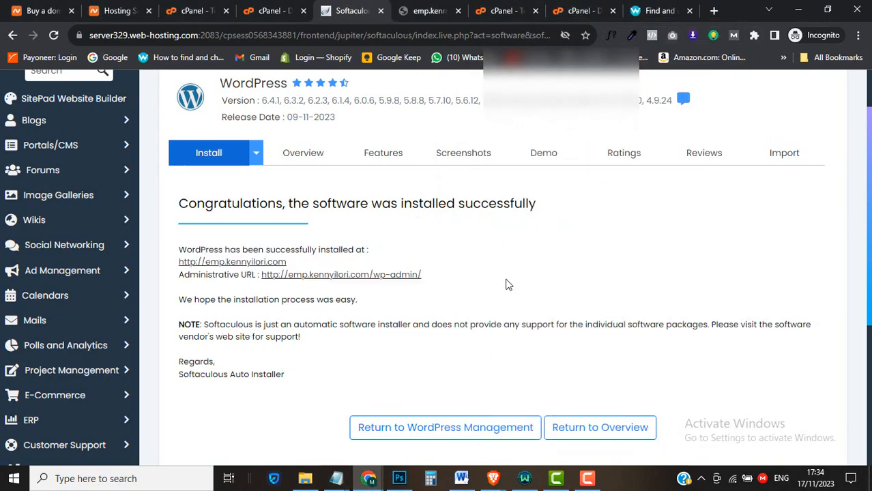
left_click(408, 9)
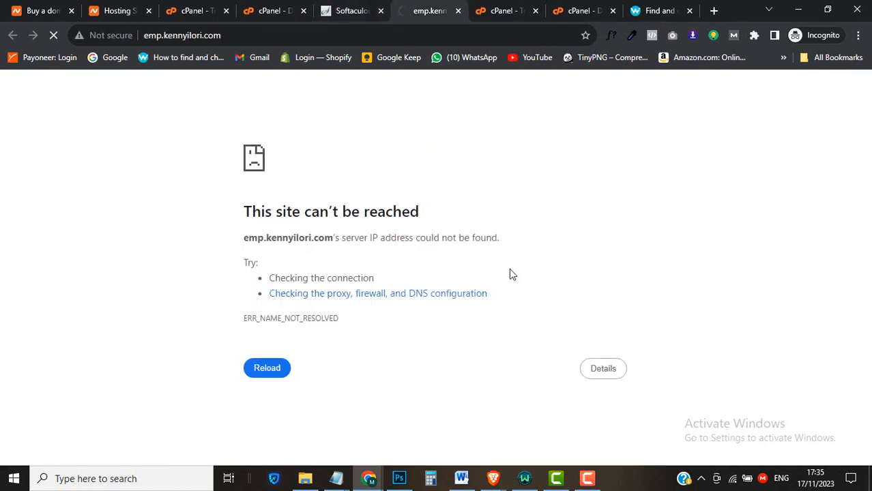
Reload emp.kennyilori.com twice, then return to the Softaculous success tab when it stays unreachable
left_click(282, 372)
left_click(267, 369)
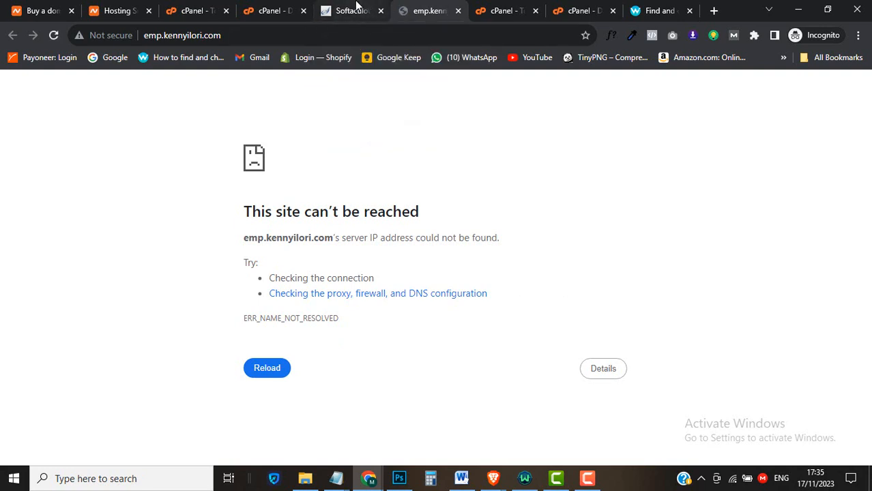
left_click(355, 8)
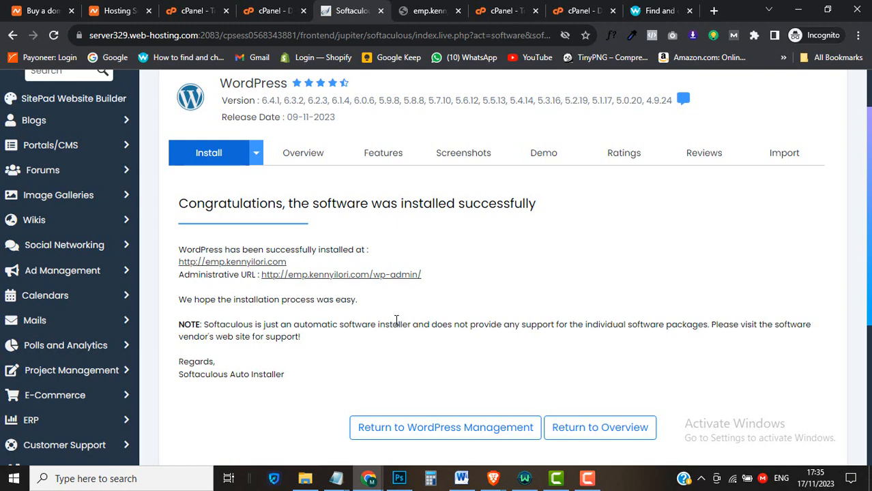
left_click(461, 477)
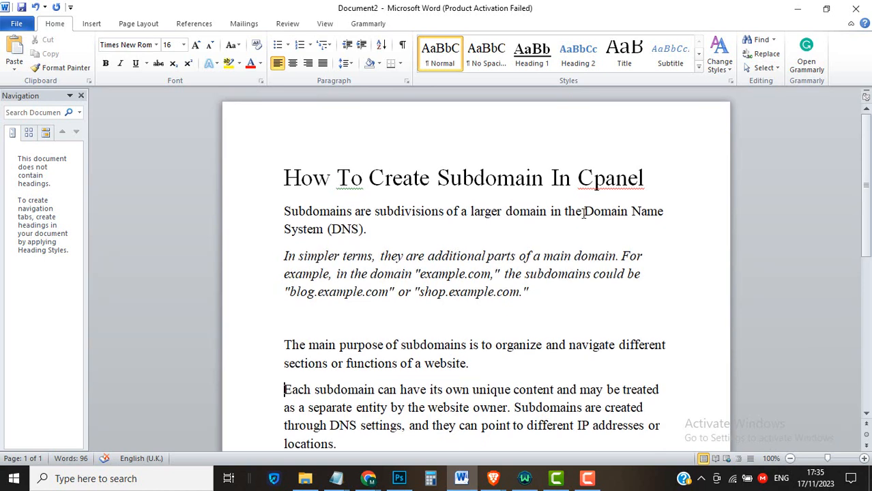
left_click(799, 7)
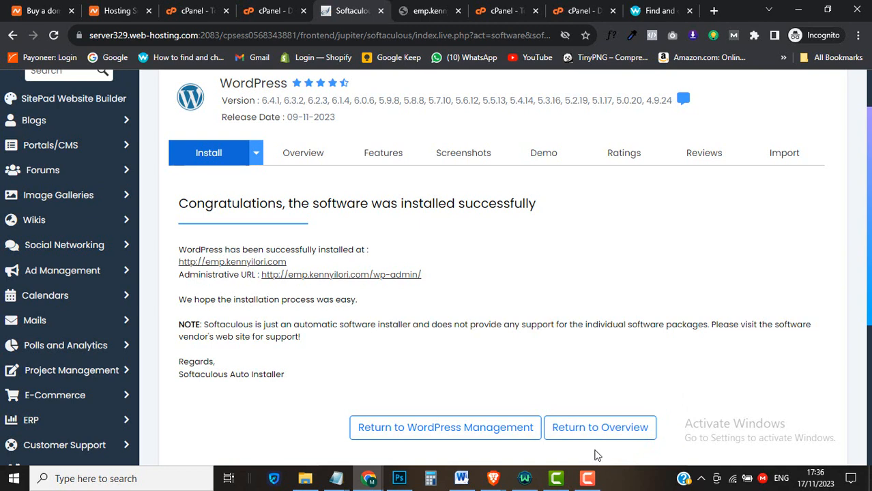
mouse_move(588, 477)
left_click(619, 451)
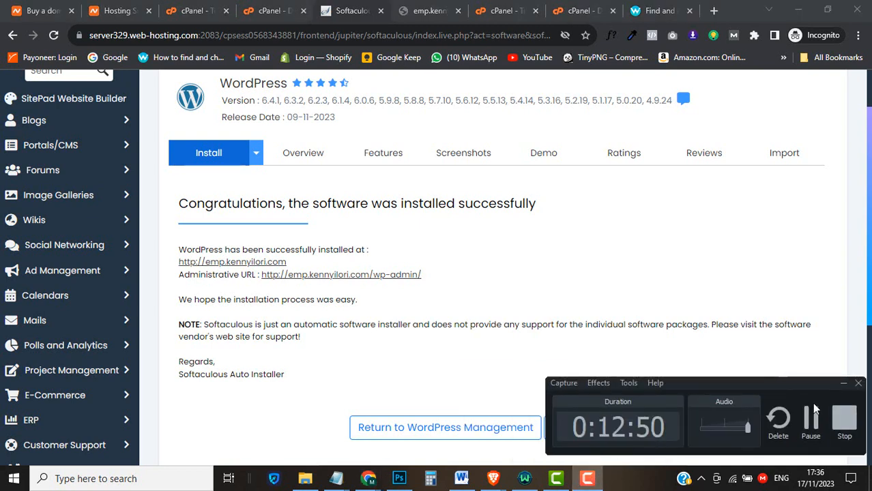